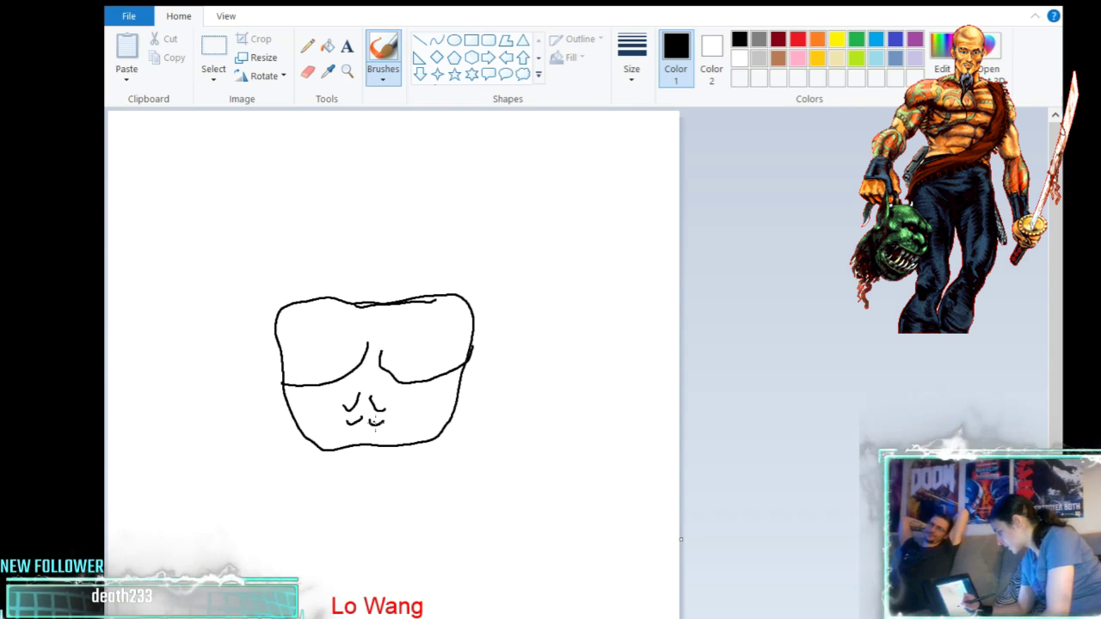
Add the lowest abdominal lines on Lo Wang's torso and outline the inner edge of the arm on the image's right
{"action": "mouse_move", "coordinate": [367, 422]}
{"action": "left_mouse_down"}
{"action": "mouse_move", "coordinate": [348, 440]}
{"action": "mouse_move", "coordinate": [385, 432]}
{"action": "left_mouse_up"}
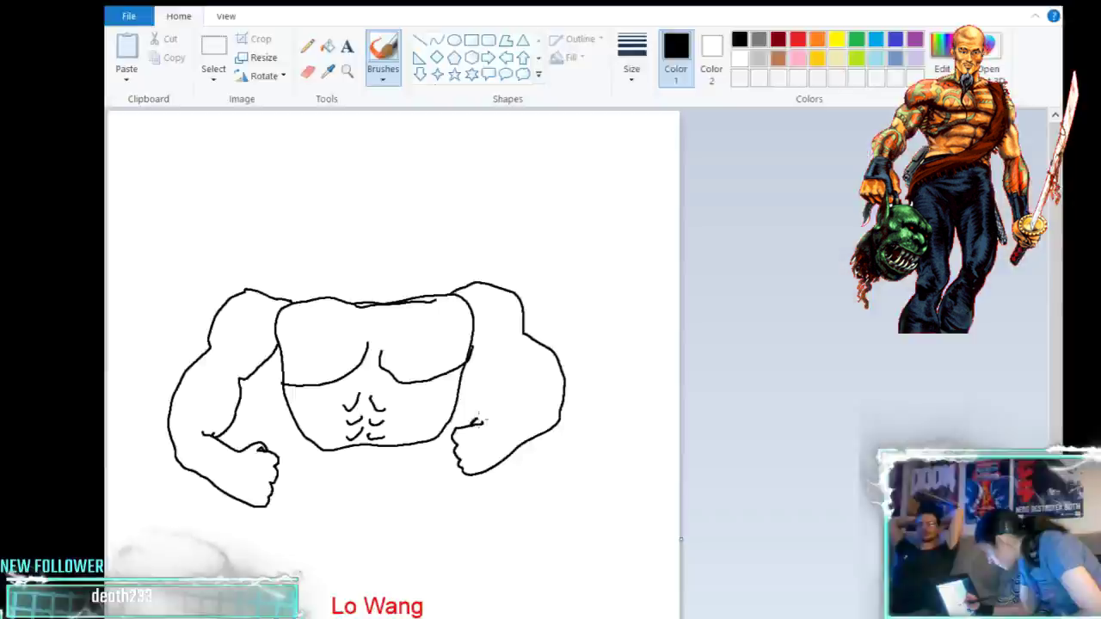
{"action": "mouse_move", "coordinate": [480, 416]}
{"action": "left_mouse_down"}
{"action": "mouse_move", "coordinate": [526, 405]}
{"action": "mouse_move", "coordinate": [511, 401]}
{"action": "mouse_move", "coordinate": [504, 363]}
{"action": "mouse_move", "coordinate": [475, 357]}
{"action": "left_mouse_up"}
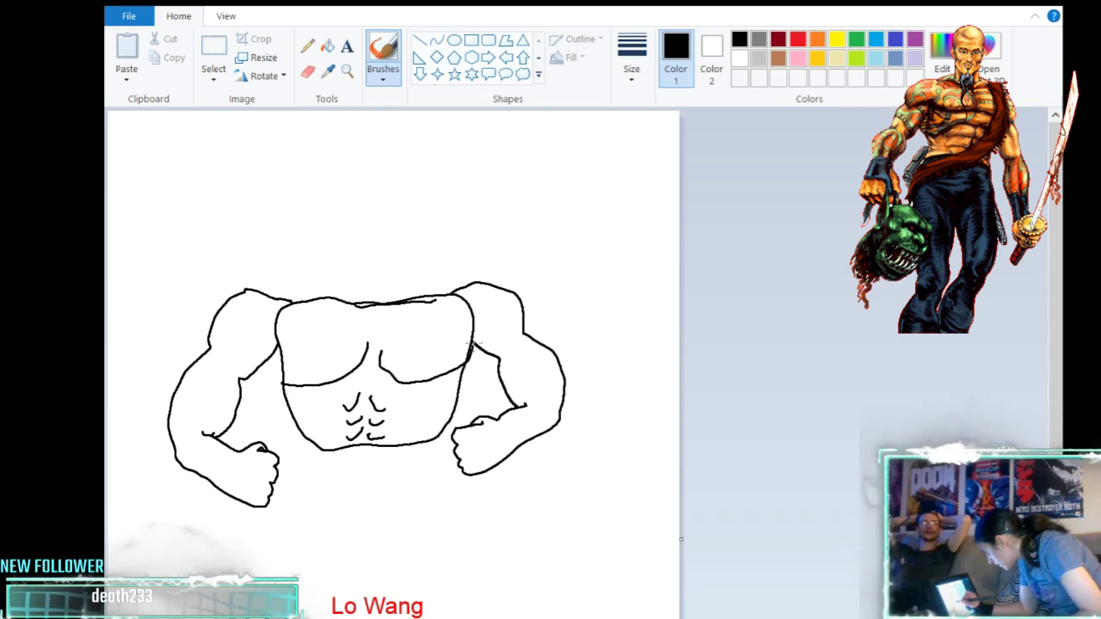
Erase the chest outline crossing the shoulder on the image's left and the doubled line along the neckline
{"action": "left_click", "coordinate": [307, 72]}
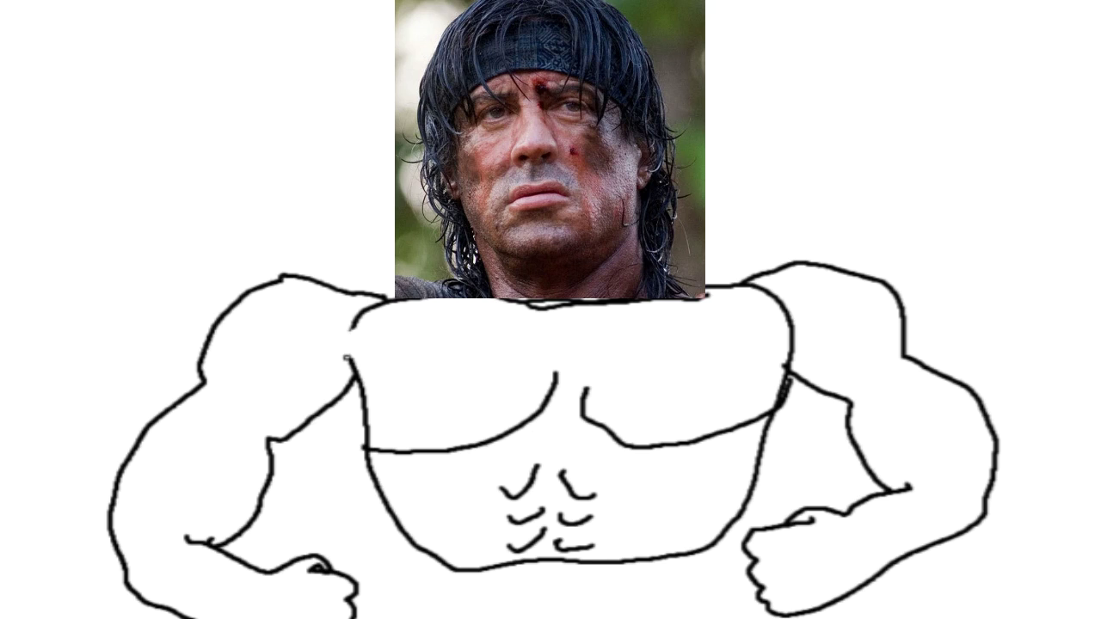
{"action": "mouse_move", "coordinate": [346, 357]}
{"action": "left_mouse_down"}
{"action": "mouse_move", "coordinate": [355, 369]}
{"action": "mouse_move", "coordinate": [336, 361]}
{"action": "left_mouse_up"}
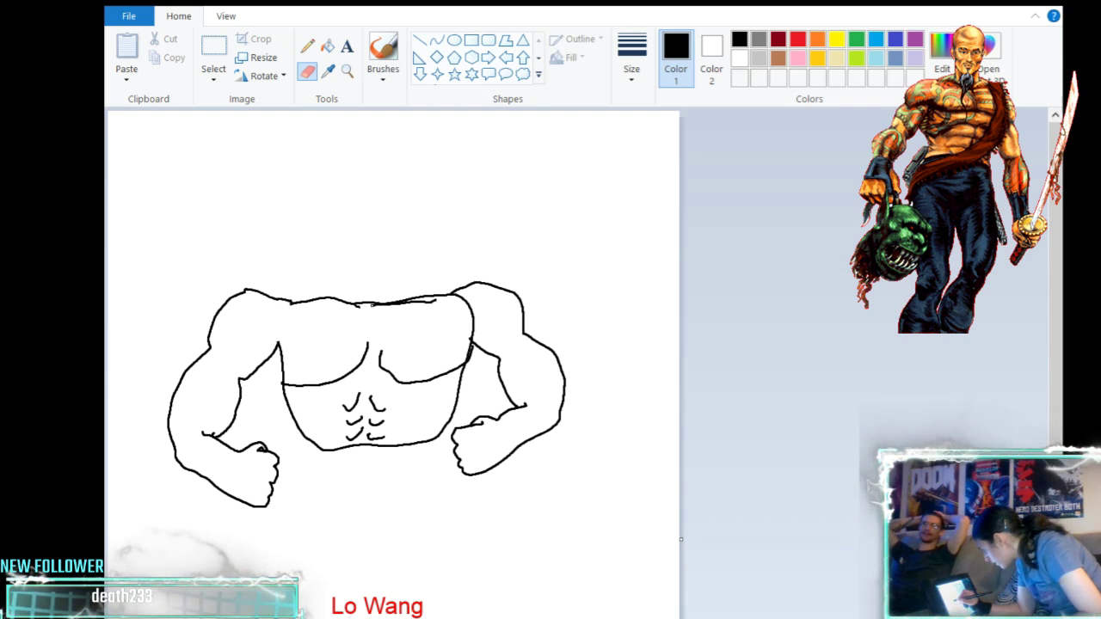
{"action": "left_click_drag", "start_coordinate": [413, 302], "coordinate": [434, 301]}
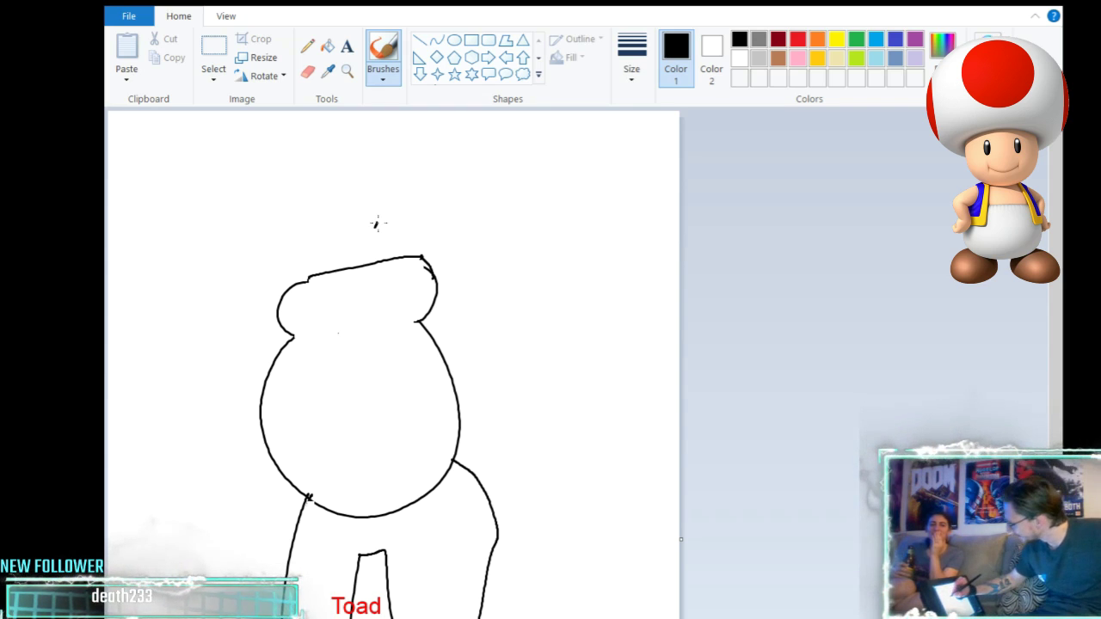
{"action": "left_click_drag", "start_coordinate": [378, 223], "coordinate": [366, 234]}
{"action": "mouse_move", "coordinate": [330, 173]}
{"action": "left_mouse_down"}
{"action": "mouse_move", "coordinate": [329, 191]}
{"action": "mouse_move", "coordinate": [358, 157]}
{"action": "left_mouse_up"}
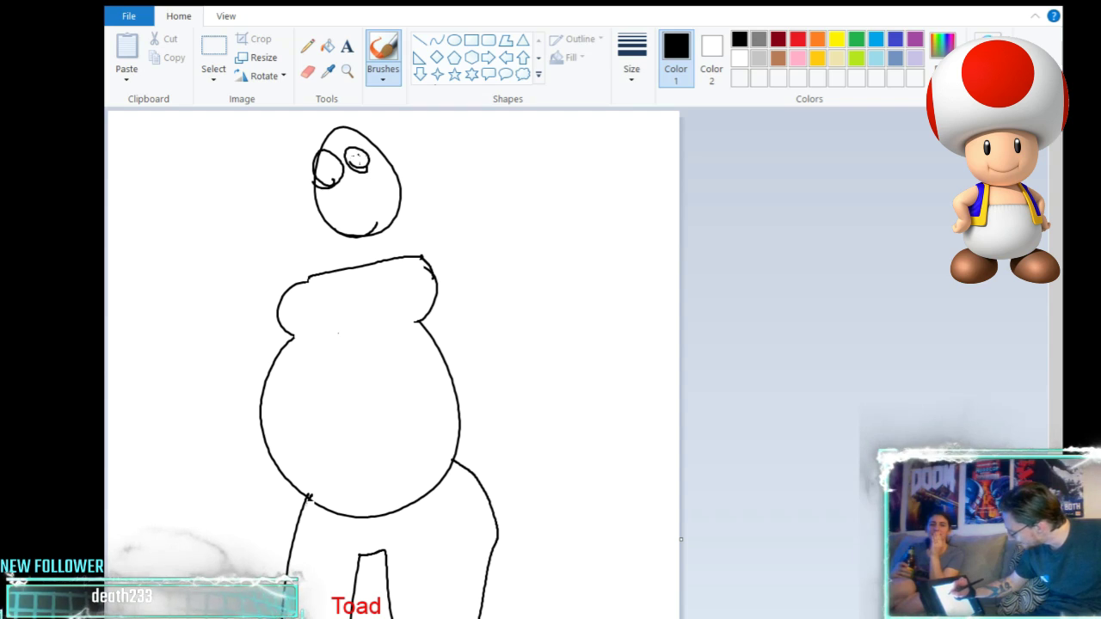
{"action": "left_click", "coordinate": [326, 160]}
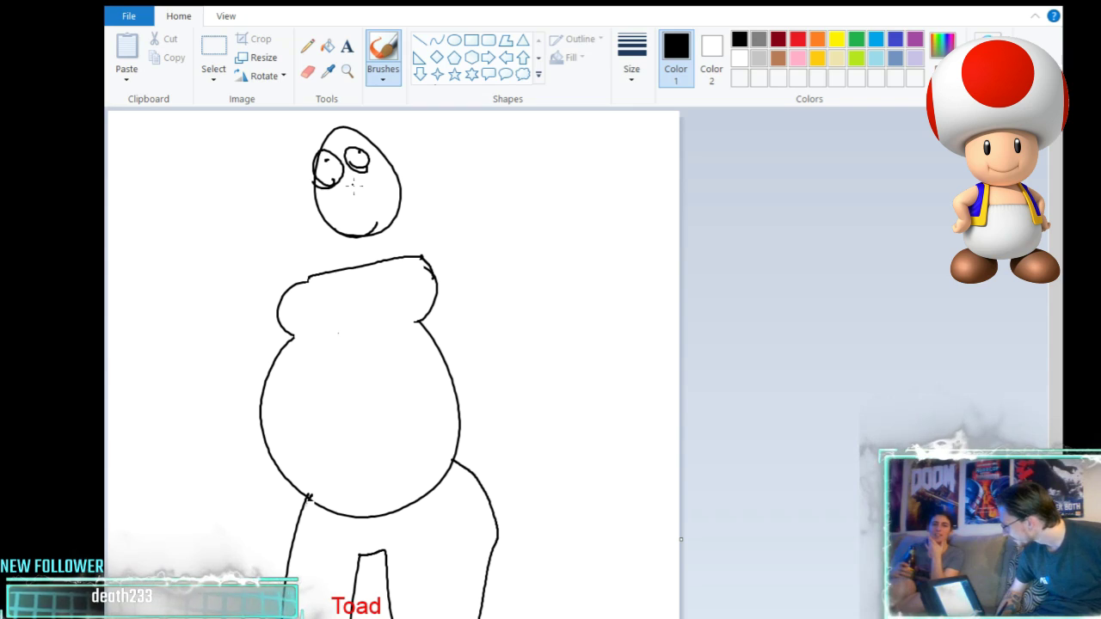
{"action": "key", "text": "ctrl+z"}
{"action": "key", "text": "ctrl+z"}
{"action": "key", "text": "ctrl+z"}
{"action": "key", "text": "ctrl+z"}
{"action": "key", "text": "ctrl+z"}
Draw a rounded head with a scalloped lower edge above Toad's torso and add a smile
{"action": "mouse_move", "coordinate": [370, 242]}
{"action": "left_mouse_down"}
{"action": "mouse_move", "coordinate": [324, 249]}
{"action": "mouse_move", "coordinate": [311, 232]}
{"action": "mouse_move", "coordinate": [320, 192]}
{"action": "mouse_move", "coordinate": [350, 155]}
{"action": "mouse_move", "coordinate": [386, 183]}
{"action": "mouse_move", "coordinate": [389, 236]}
{"action": "mouse_move", "coordinate": [372, 244]}
{"action": "left_mouse_up"}
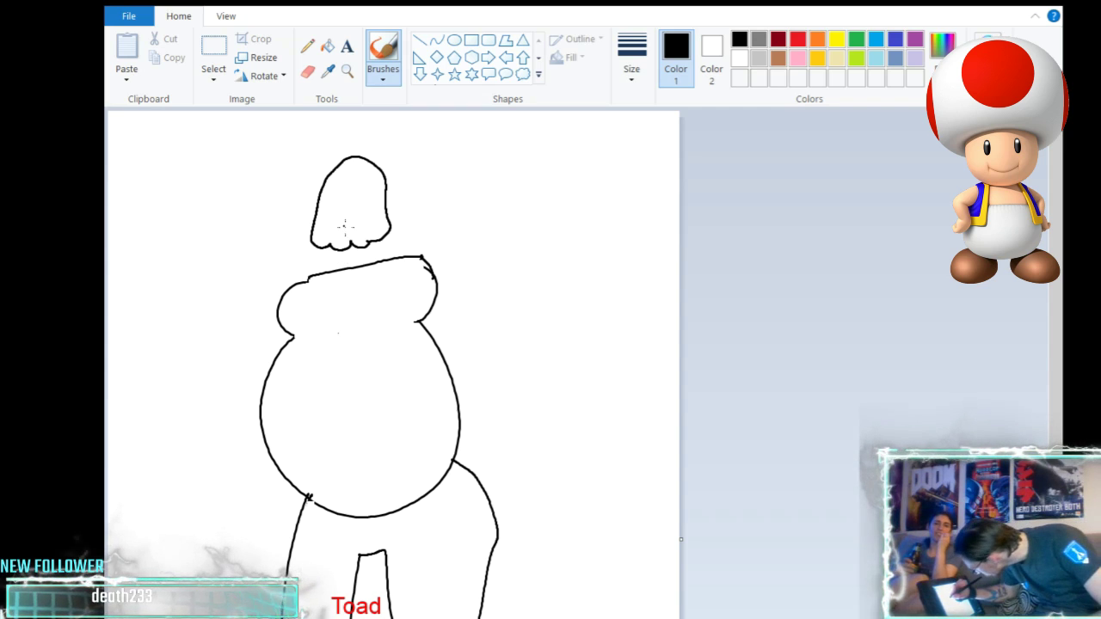
{"action": "mouse_move", "coordinate": [338, 226]}
{"action": "left_mouse_down"}
{"action": "mouse_move", "coordinate": [375, 213]}
{"action": "mouse_move", "coordinate": [344, 255]}
{"action": "mouse_move", "coordinate": [338, 229]}
{"action": "left_mouse_up"}
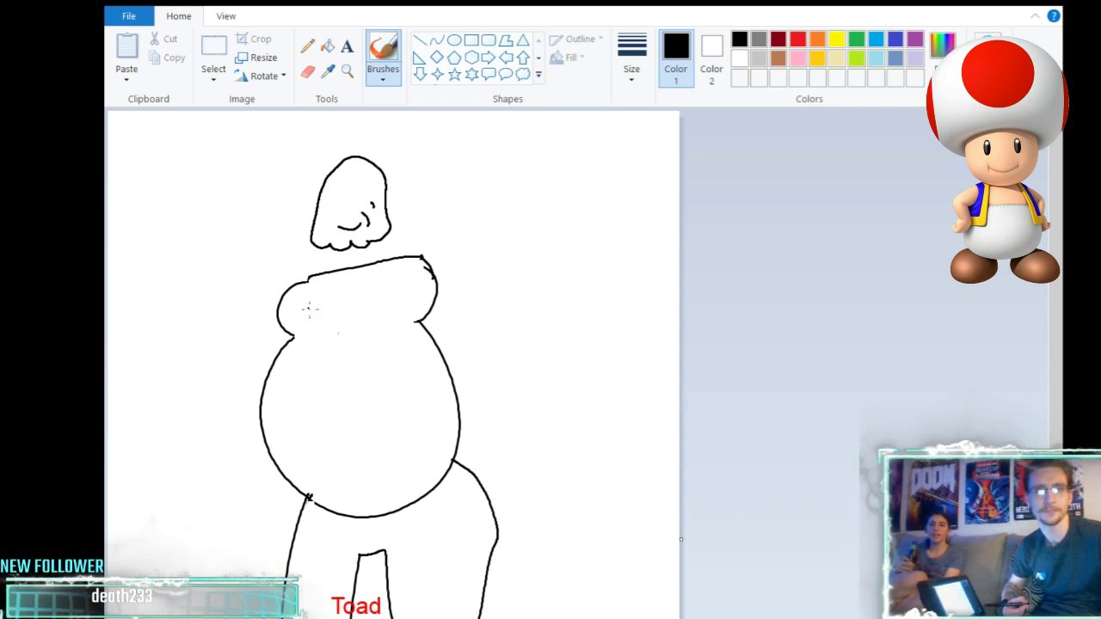
Undo the cheek strokes and redraw short creases on both sides of the smile
{"action": "key", "text": "ctrl+z"}
{"action": "key", "text": "ctrl+z"}
{"action": "mouse_move", "coordinate": [333, 216]}
{"action": "left_mouse_down"}
{"action": "mouse_move", "coordinate": [331, 229]}
{"action": "mouse_move", "coordinate": [323, 218]}
{"action": "left_mouse_up"}
{"action": "left_click_drag", "start_coordinate": [371, 207], "coordinate": [365, 217]}
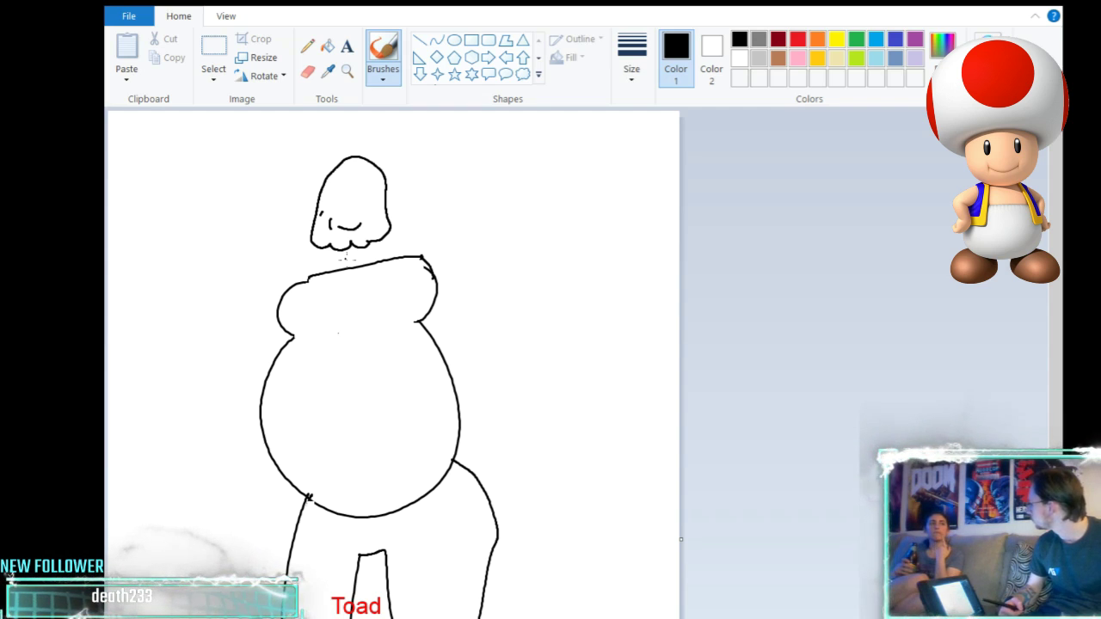
{"action": "key", "text": "ctrl+z"}
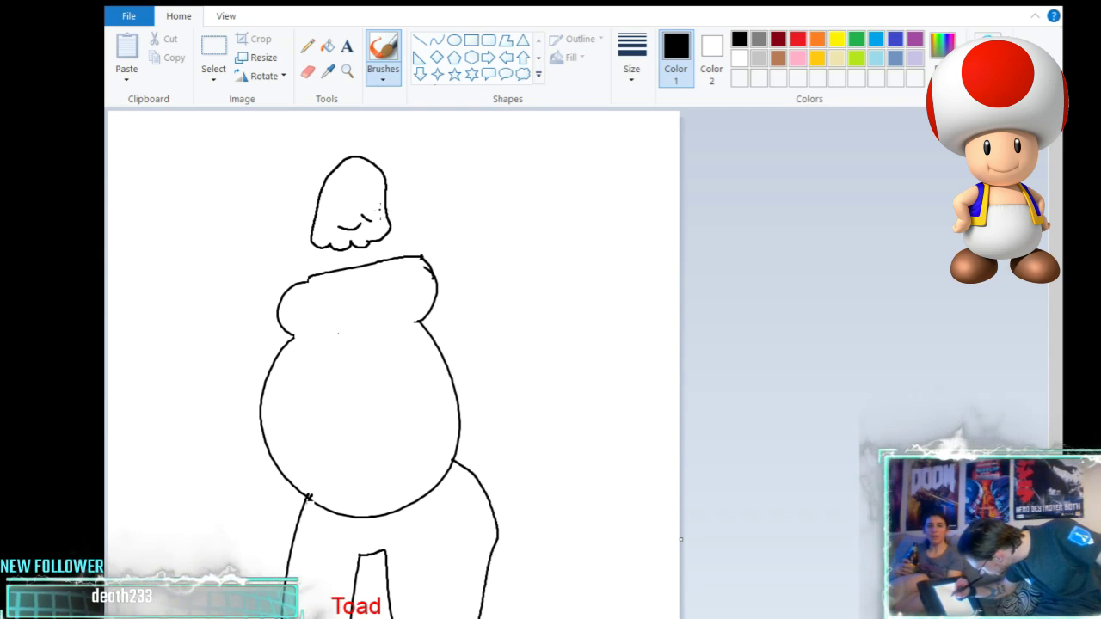
{"action": "left_click_drag", "start_coordinate": [368, 205], "coordinate": [379, 216]}
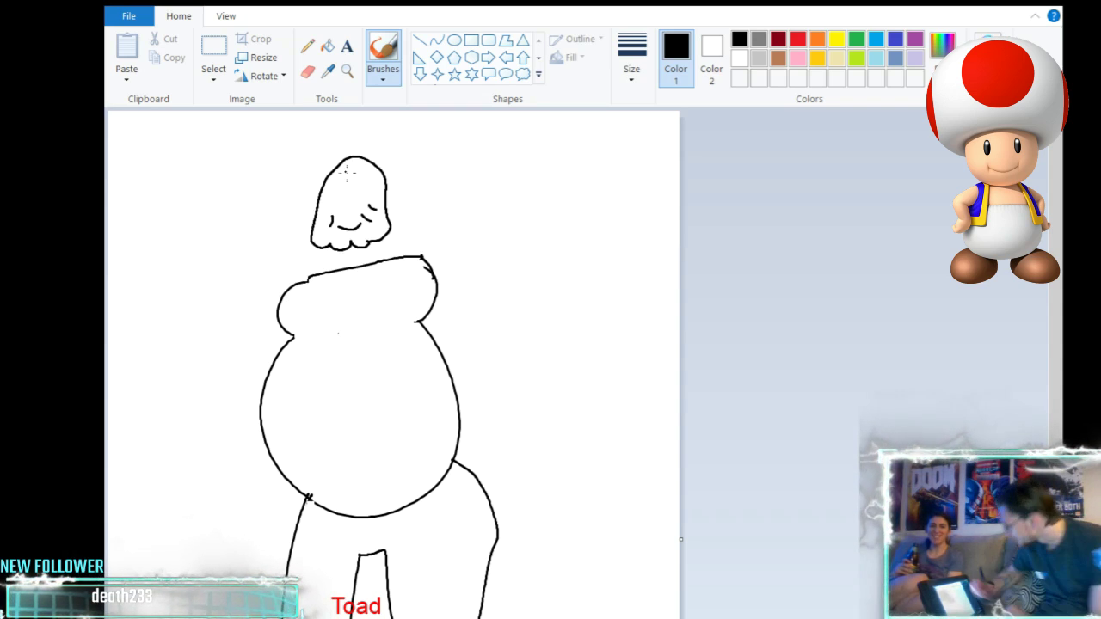
{"action": "left_click_drag", "start_coordinate": [281, 320], "coordinate": [183, 381]}
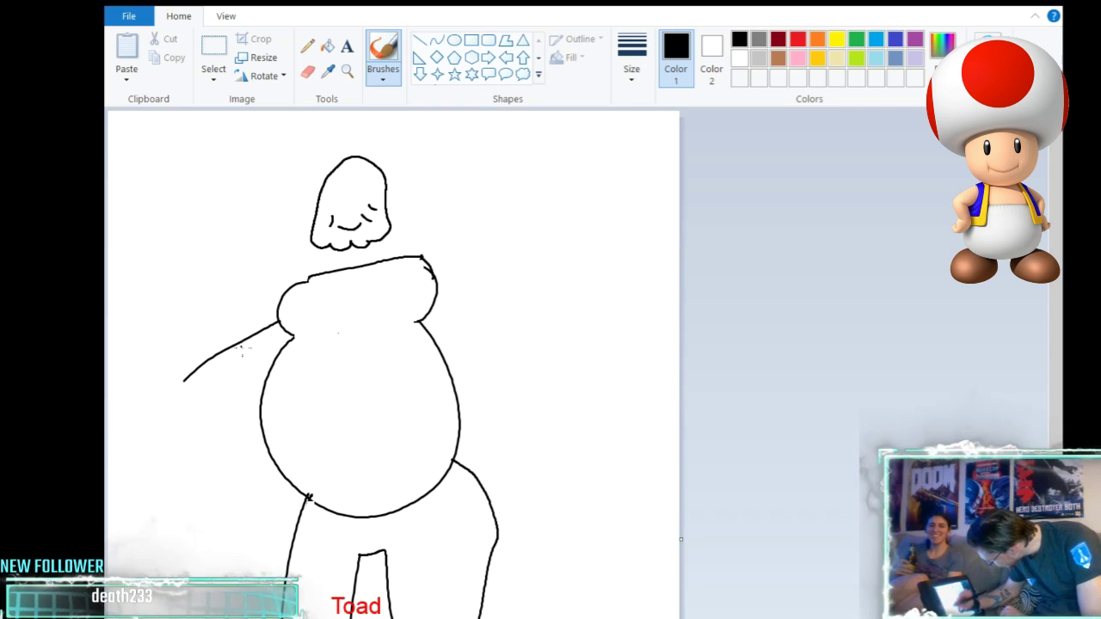
{"action": "left_click_drag", "start_coordinate": [278, 307], "coordinate": [180, 361]}
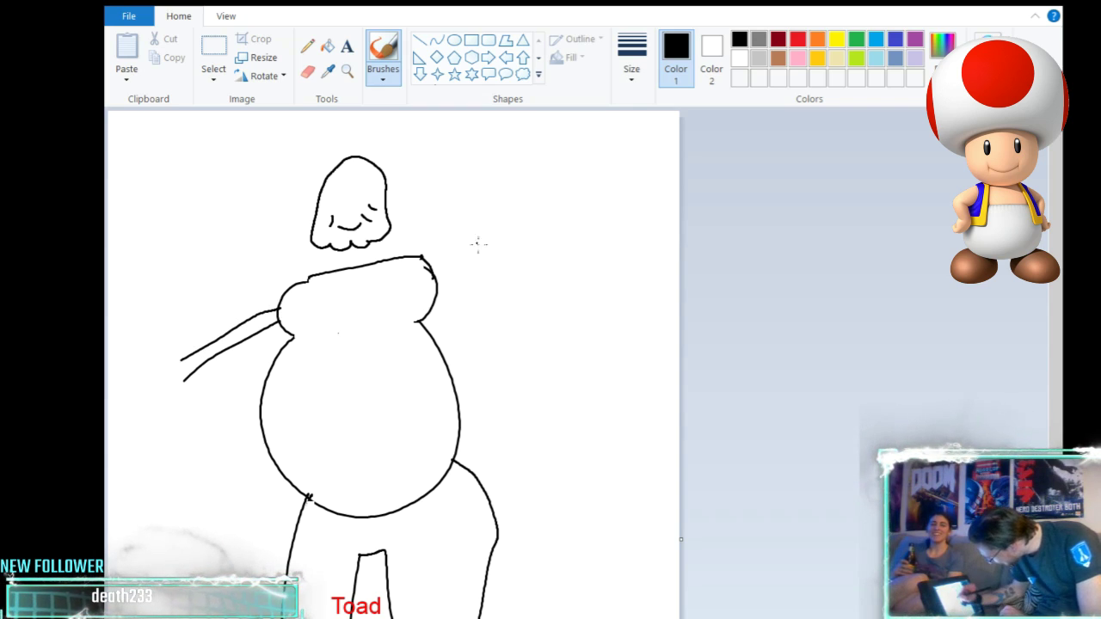
{"action": "mouse_move", "coordinate": [434, 292]}
{"action": "left_mouse_down"}
{"action": "mouse_move", "coordinate": [522, 361]}
{"action": "mouse_move", "coordinate": [575, 371]}
{"action": "left_mouse_up"}
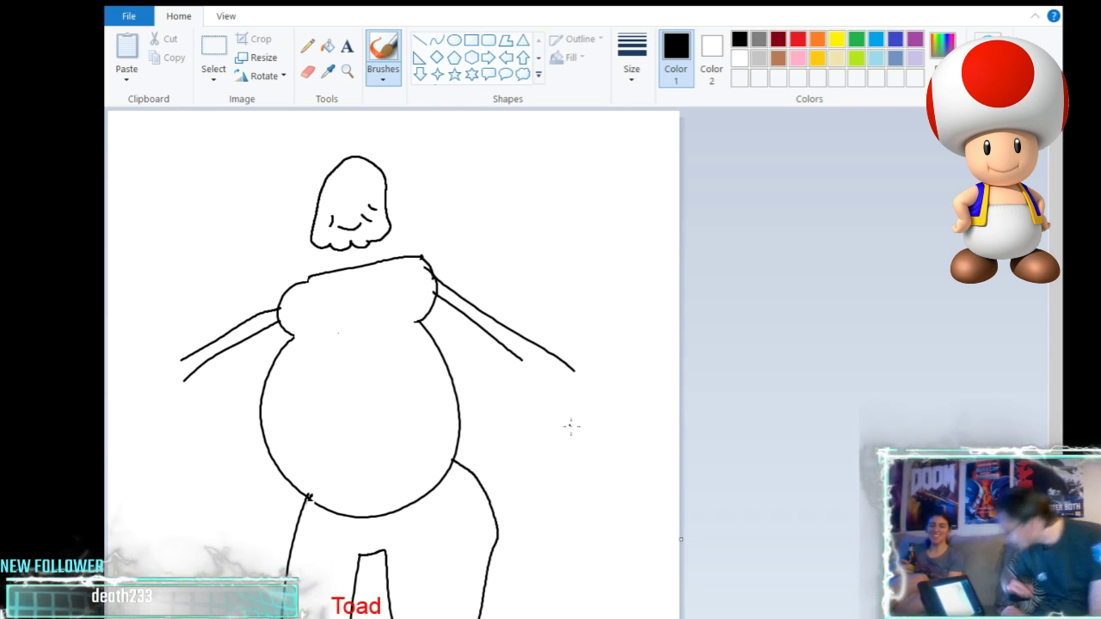
{"action": "key", "text": "ctrl+z"}
{"action": "key", "text": "ctrl+z"}
{"action": "key", "text": "ctrl+z"}
{"action": "key", "text": "ctrl+z"}
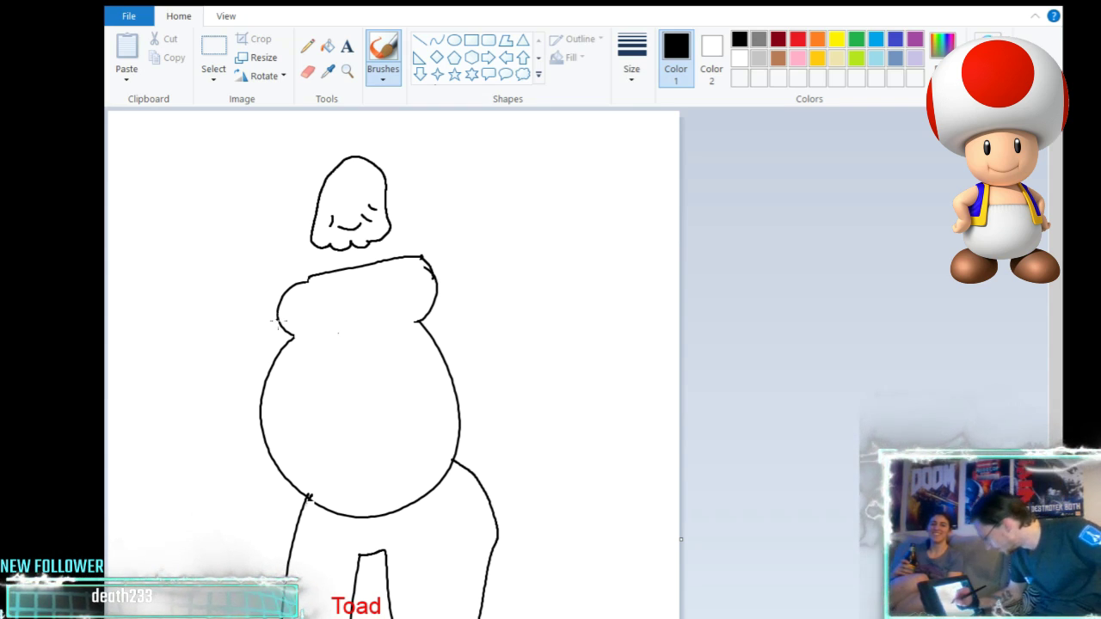
Draw two thick arms slanting outward and down from Toad's shoulders, leaving the ends open
{"action": "mouse_move", "coordinate": [279, 321]}
{"action": "left_mouse_down"}
{"action": "mouse_move", "coordinate": [205, 409]}
{"action": "mouse_move", "coordinate": [156, 396]}
{"action": "mouse_move", "coordinate": [163, 473]}
{"action": "mouse_move", "coordinate": [119, 473]}
{"action": "mouse_move", "coordinate": [116, 404]}
{"action": "mouse_move", "coordinate": [161, 370]}
{"action": "mouse_move", "coordinate": [197, 383]}
{"action": "mouse_move", "coordinate": [285, 267]}
{"action": "left_mouse_up"}
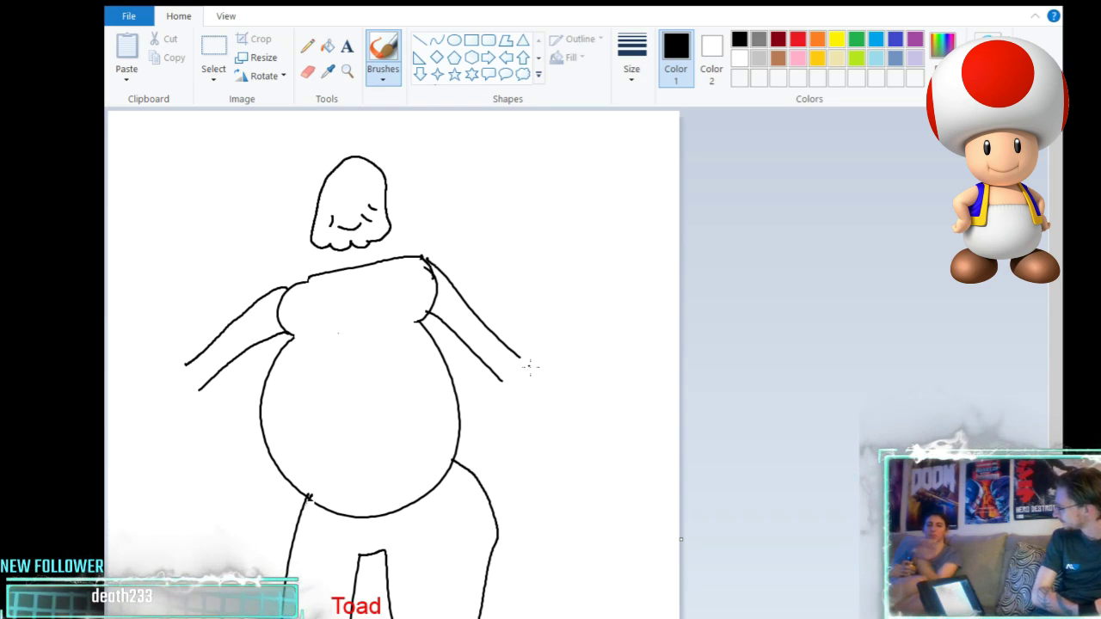
{"action": "mouse_move", "coordinate": [363, 146]}
{"action": "left_mouse_down"}
{"action": "mouse_move", "coordinate": [353, 155]}
{"action": "mouse_move", "coordinate": [358, 135]}
{"action": "left_mouse_up"}
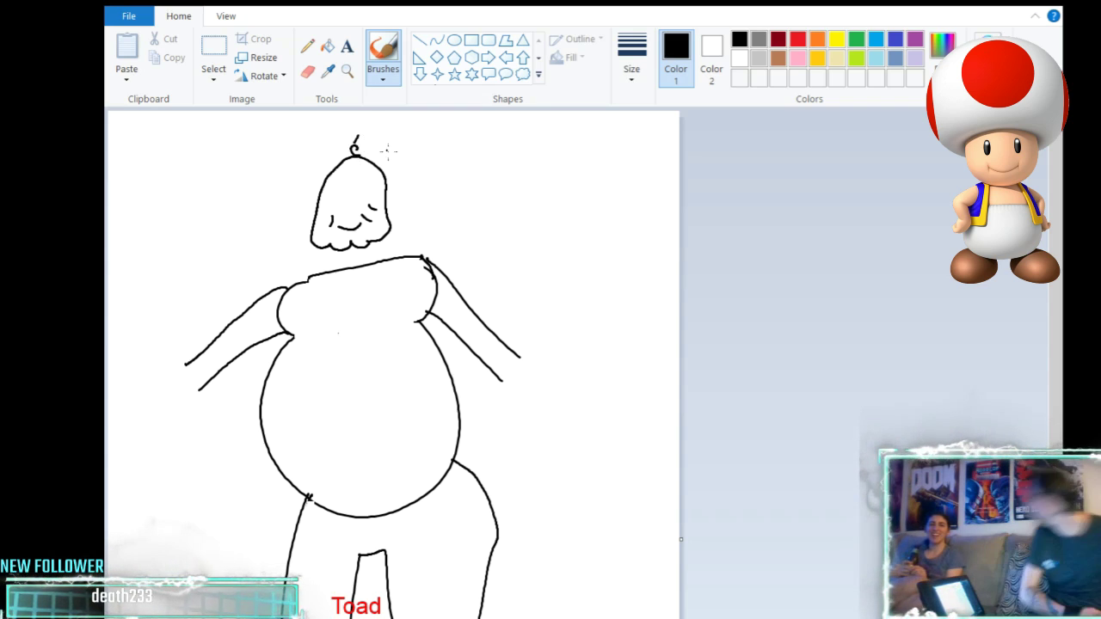
{"action": "key", "text": "ctrl+z"}
{"action": "key", "text": "ctrl+z"}
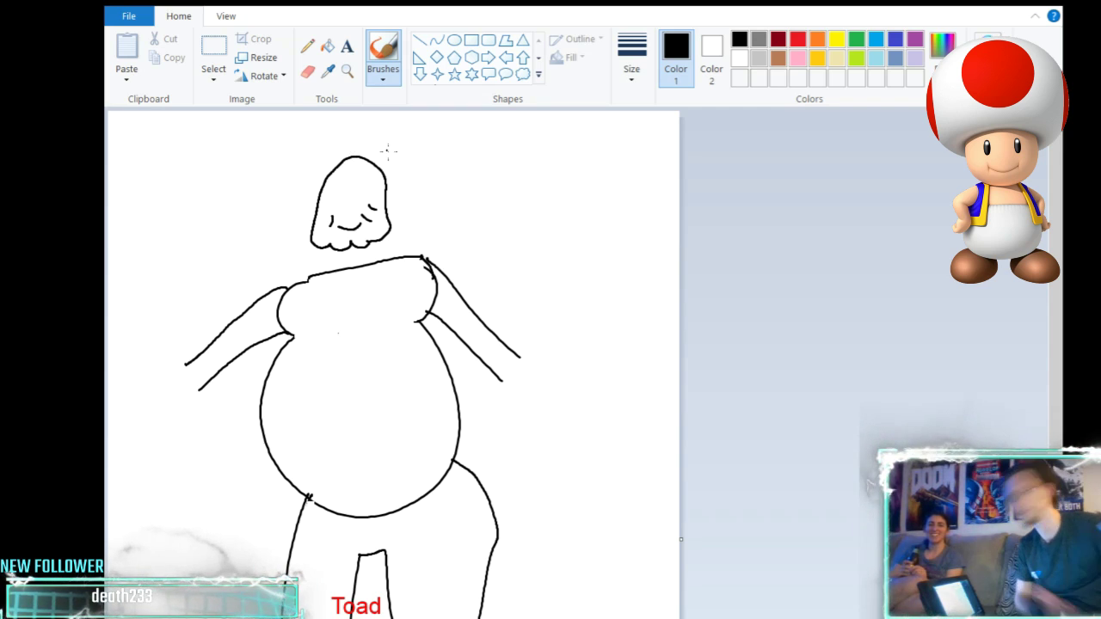
Dot two small eyes on the upper part of Toad's face
{"action": "left_click", "coordinate": [337, 188]}
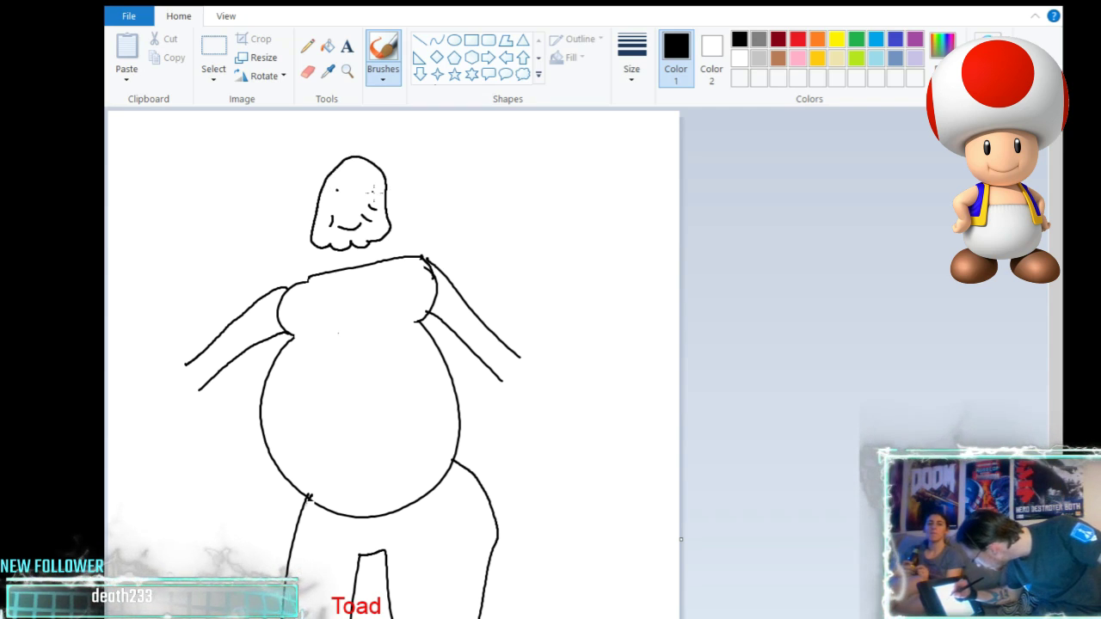
{"action": "left_click", "coordinate": [357, 189]}
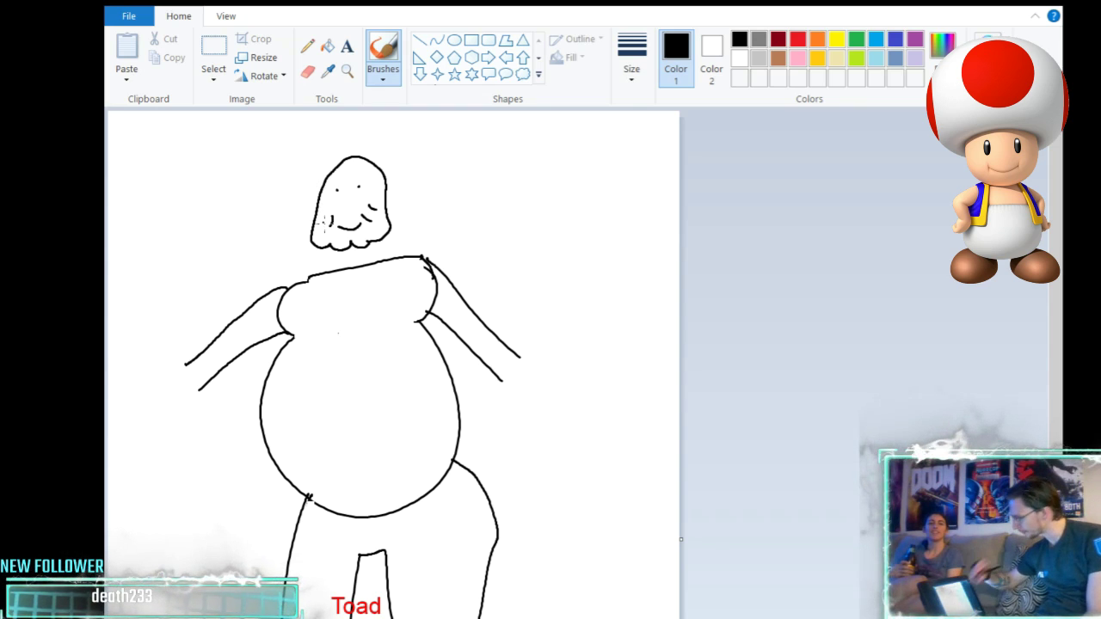
Draw the curved sides of Toad's mushroom cap up to the canvas edge and add four irregular lines inside it
{"action": "mouse_move", "coordinate": [319, 203]}
{"action": "left_mouse_down"}
{"action": "mouse_move", "coordinate": [290, 154]}
{"action": "mouse_move", "coordinate": [305, 112]}
{"action": "left_mouse_up"}
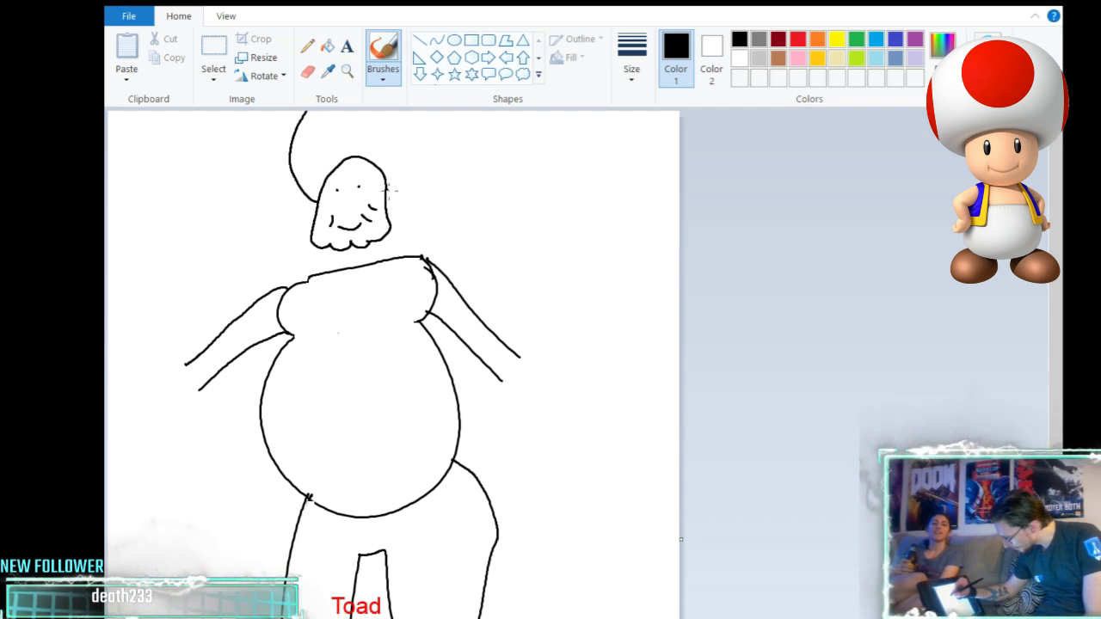
{"action": "left_click_drag", "start_coordinate": [391, 193], "coordinate": [427, 113]}
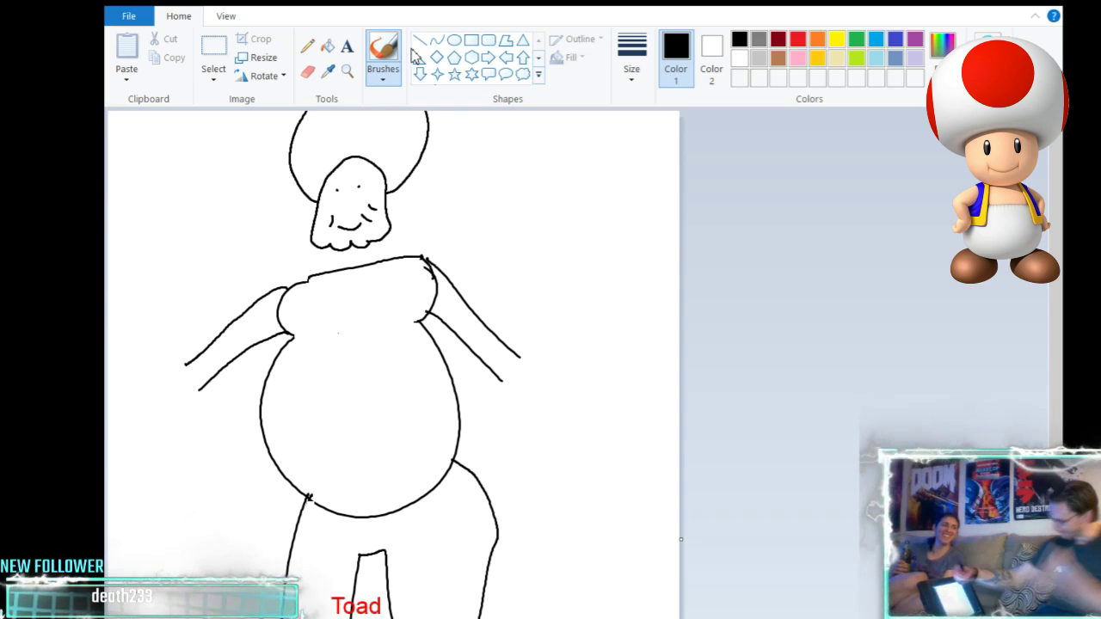
{"action": "mouse_move", "coordinate": [320, 175]}
{"action": "left_mouse_down"}
{"action": "mouse_move", "coordinate": [306, 170]}
{"action": "mouse_move", "coordinate": [305, 140]}
{"action": "mouse_move", "coordinate": [333, 113]}
{"action": "left_mouse_up"}
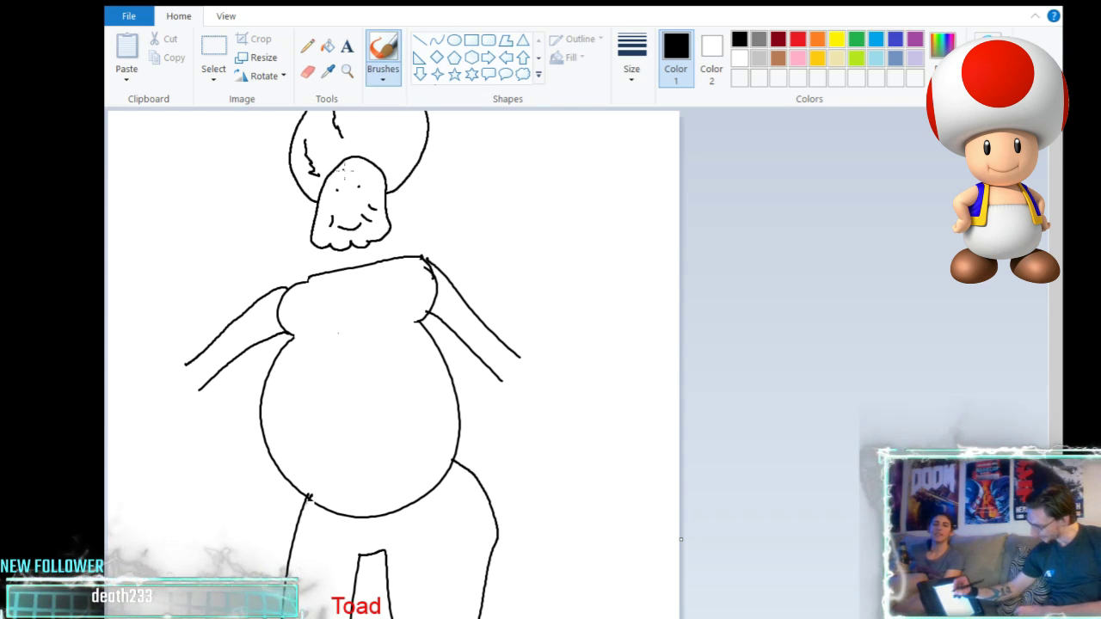
{"action": "left_click_drag", "start_coordinate": [377, 142], "coordinate": [390, 119]}
{"action": "left_click_drag", "start_coordinate": [392, 165], "coordinate": [415, 128]}
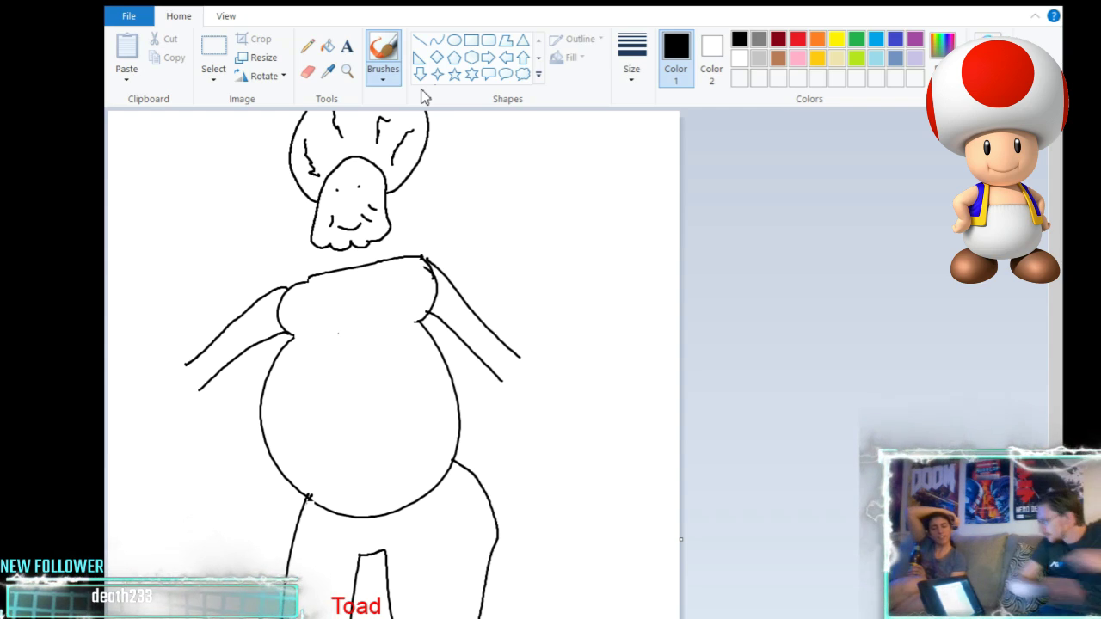
Draw a neck joining Toad's head to the shoulders and erase the torso lines crossing the neck and both shoulder joints
{"action": "mouse_move", "coordinate": [373, 241]}
{"action": "left_mouse_down"}
{"action": "mouse_move", "coordinate": [387, 251]}
{"action": "mouse_move", "coordinate": [318, 272]}
{"action": "left_mouse_up"}
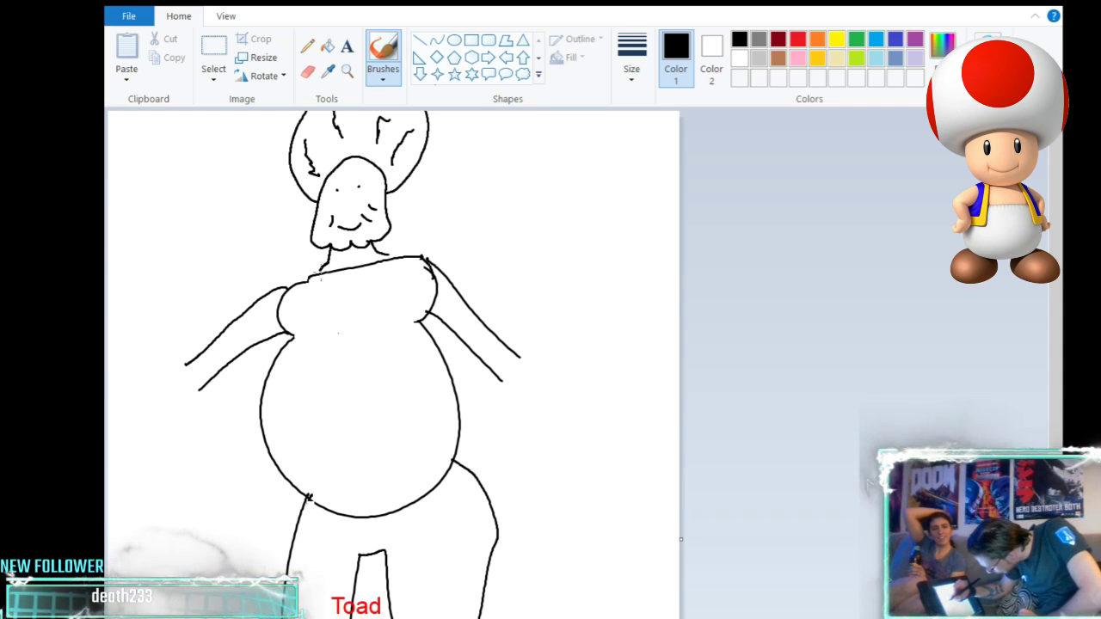
{"action": "left_click", "coordinate": [308, 72]}
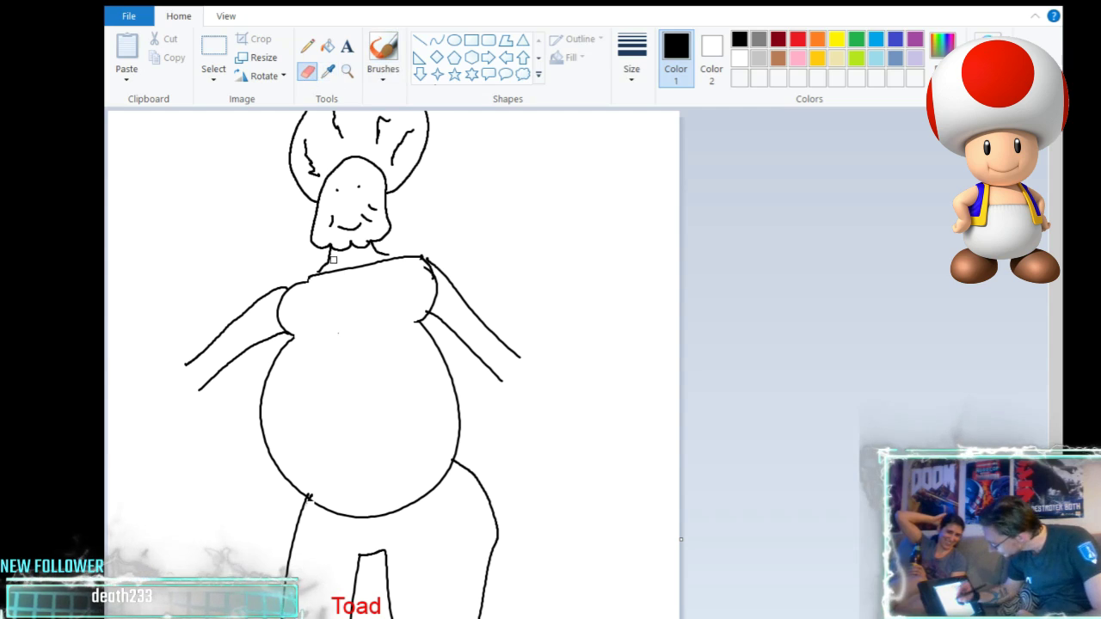
{"action": "left_click_drag", "start_coordinate": [327, 273], "coordinate": [390, 262]}
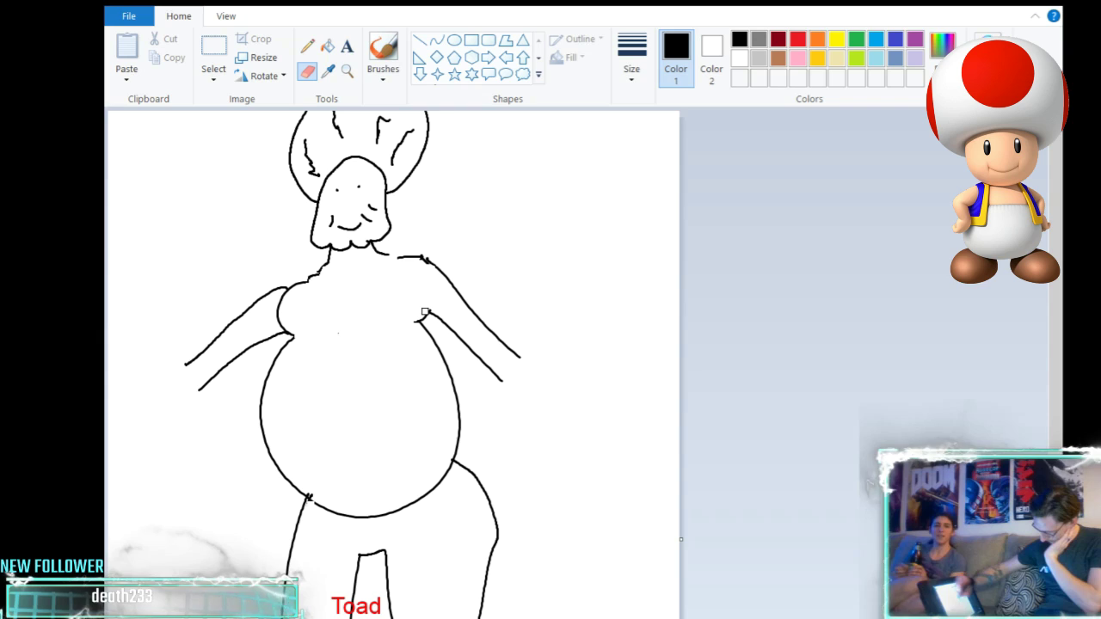
{"action": "left_click_drag", "start_coordinate": [295, 297], "coordinate": [279, 320]}
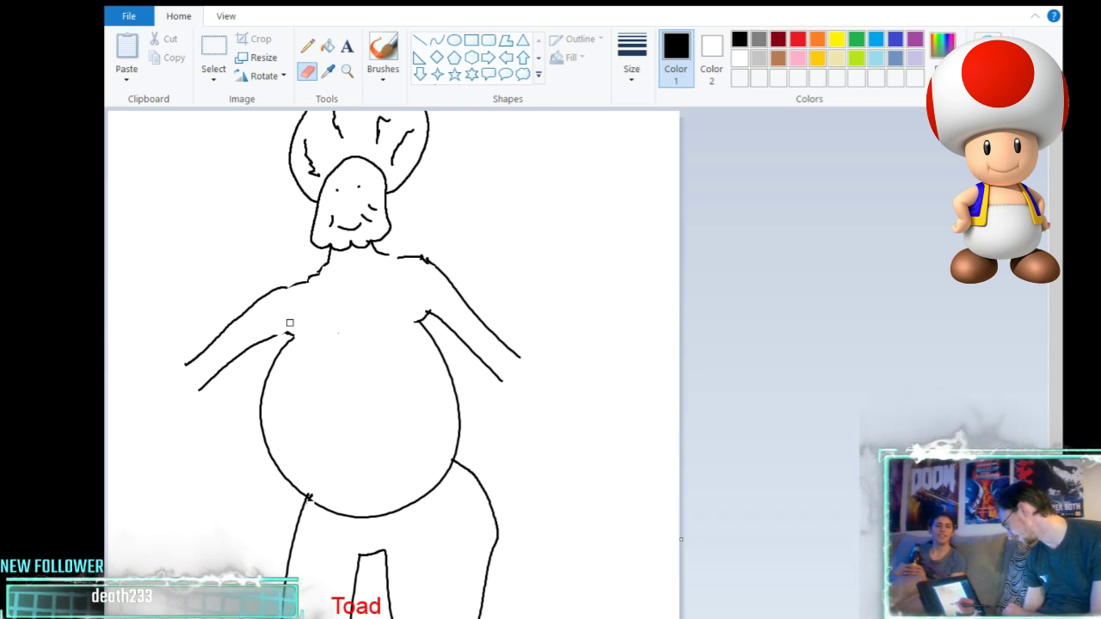
{"action": "left_click", "coordinate": [383, 54]}
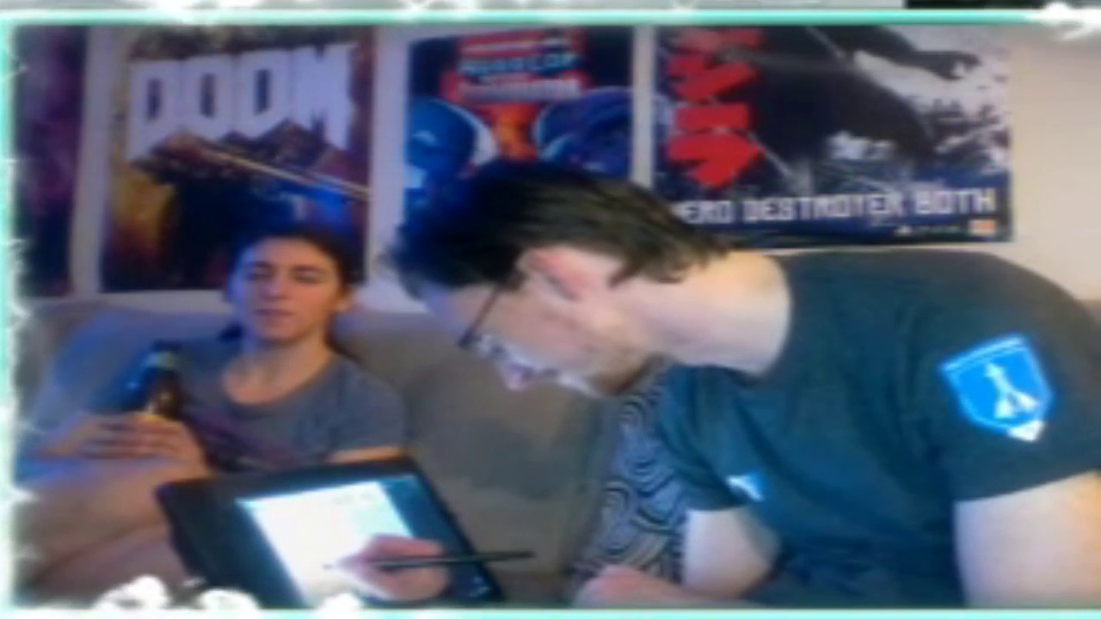
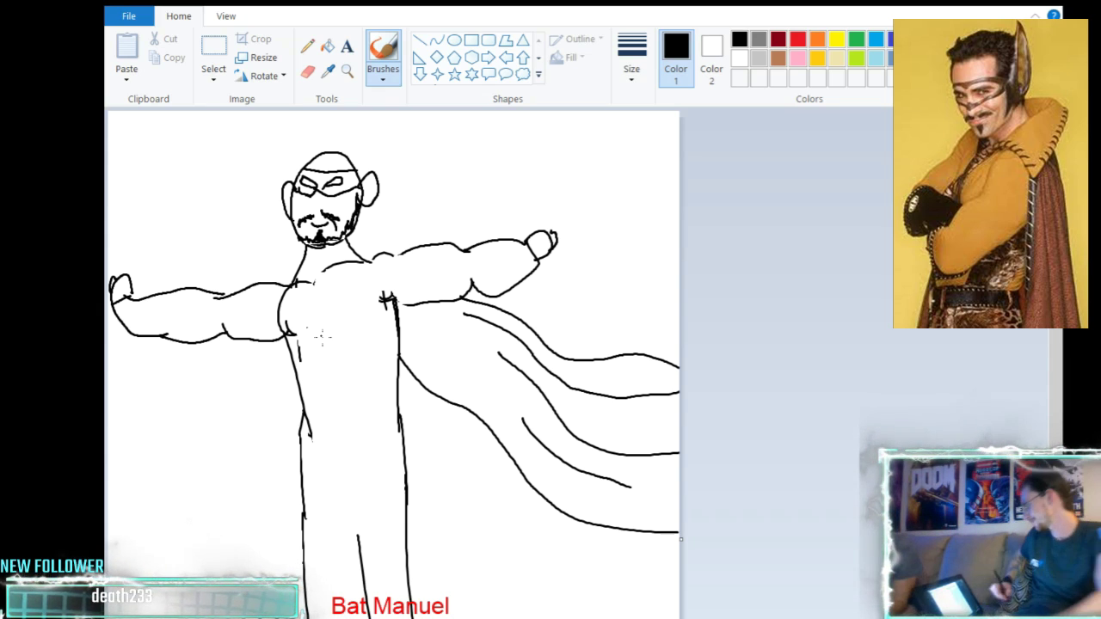
Add freehand strokes across the empty area above Bat Manuel's outstretched arm, finishing with a vertical stroke
{"action": "mouse_move", "coordinate": [397, 126]}
{"action": "left_mouse_down"}
{"action": "mouse_move", "coordinate": [415, 181]}
{"action": "mouse_move", "coordinate": [406, 148]}
{"action": "mouse_move", "coordinate": [501, 145]}
{"action": "mouse_move", "coordinate": [499, 169]}
{"action": "mouse_move", "coordinate": [522, 133]}
{"action": "mouse_move", "coordinate": [539, 148]}
{"action": "mouse_move", "coordinate": [536, 169]}
{"action": "mouse_move", "coordinate": [573, 157]}
{"action": "left_mouse_up"}
{"action": "mouse_move", "coordinate": [576, 148]}
{"action": "left_mouse_down"}
{"action": "mouse_move", "coordinate": [589, 141]}
{"action": "mouse_move", "coordinate": [594, 157]}
{"action": "left_mouse_up"}
{"action": "left_click_drag", "start_coordinate": [606, 112], "coordinate": [604, 156]}
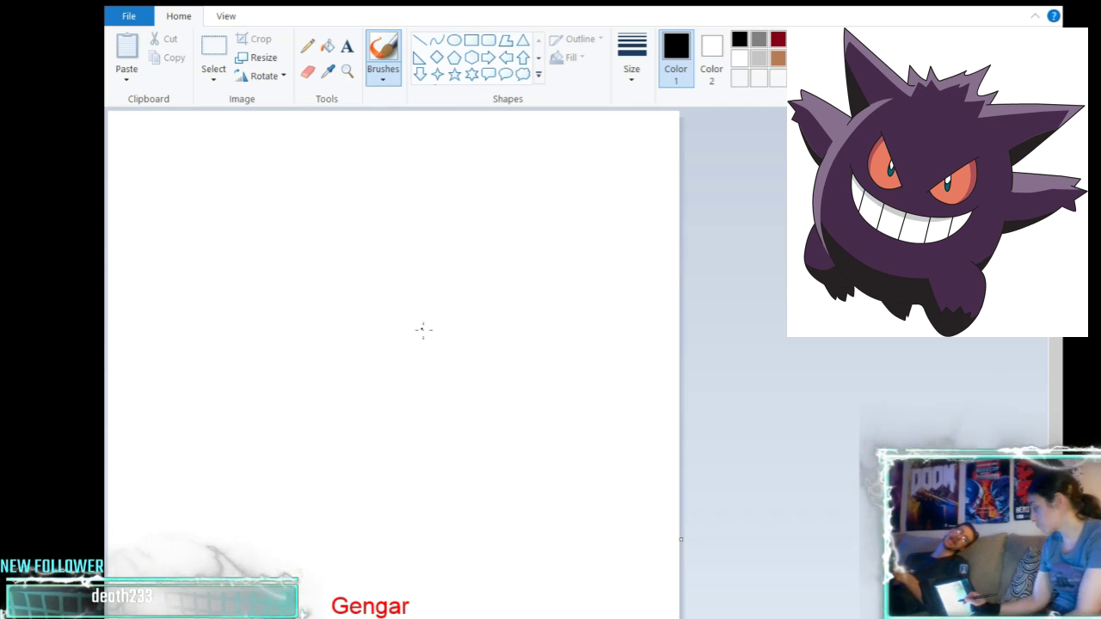
Draw a large circle for Gengar's body in the middle of the canvas and erase the overlapping stroke end inside its top edge
{"action": "mouse_move", "coordinate": [412, 299]}
{"action": "left_mouse_down"}
{"action": "mouse_move", "coordinate": [273, 347]}
{"action": "mouse_move", "coordinate": [351, 499]}
{"action": "mouse_move", "coordinate": [496, 406]}
{"action": "mouse_move", "coordinate": [311, 310]}
{"action": "left_mouse_up"}
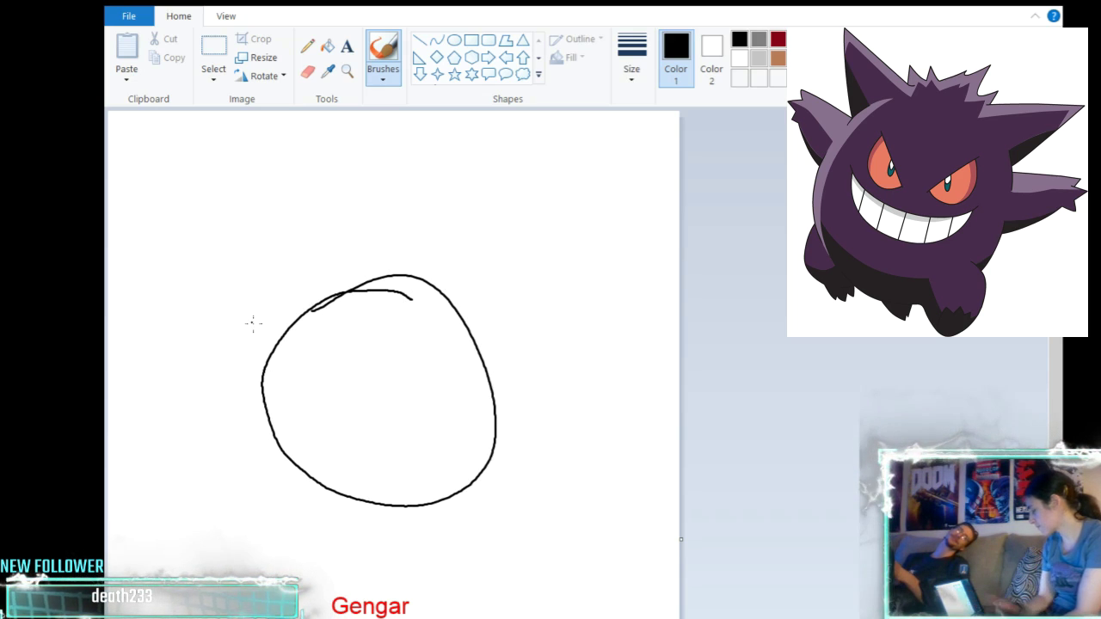
{"action": "left_click", "coordinate": [307, 72]}
{"action": "left_click_drag", "start_coordinate": [403, 315], "coordinate": [374, 298]}
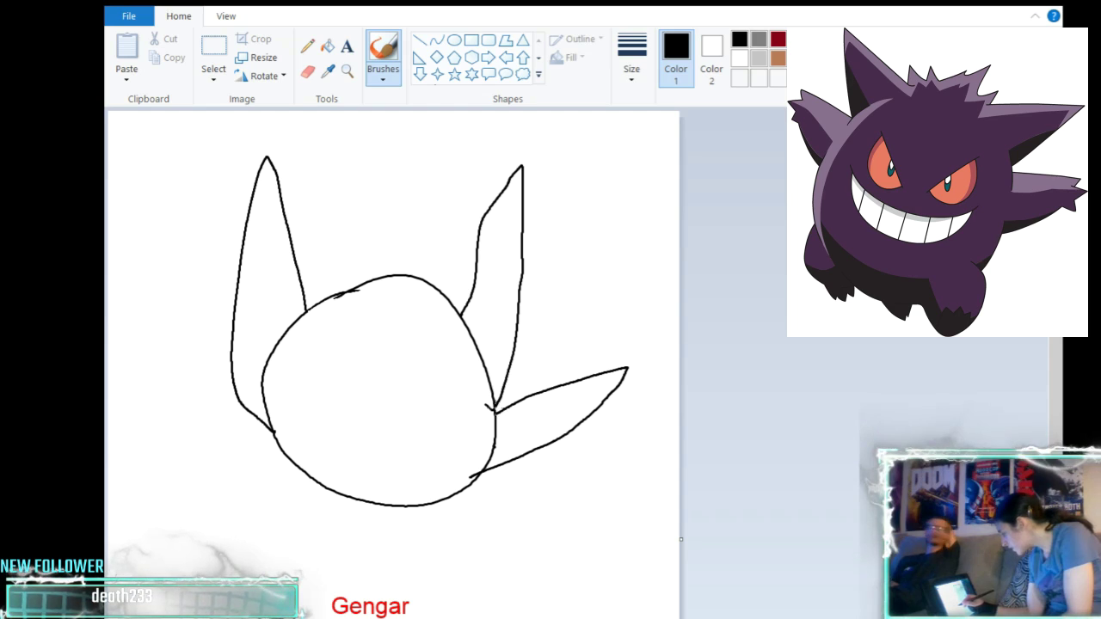
Draw arm outlines extending from both sides of Gengar's round body
{"action": "mouse_move", "coordinate": [496, 410]}
{"action": "left_mouse_down"}
{"action": "mouse_move", "coordinate": [525, 360]}
{"action": "mouse_move", "coordinate": [544, 361]}
{"action": "mouse_move", "coordinate": [543, 401]}
{"action": "mouse_move", "coordinate": [492, 414]}
{"action": "left_mouse_up"}
{"action": "mouse_move", "coordinate": [274, 433]}
{"action": "left_mouse_down"}
{"action": "mouse_move", "coordinate": [195, 420]}
{"action": "mouse_move", "coordinate": [182, 428]}
{"action": "mouse_move", "coordinate": [196, 439]}
{"action": "mouse_move", "coordinate": [179, 448]}
{"action": "mouse_move", "coordinate": [198, 445]}
{"action": "mouse_move", "coordinate": [203, 473]}
{"action": "mouse_move", "coordinate": [273, 443]}
{"action": "left_mouse_up"}
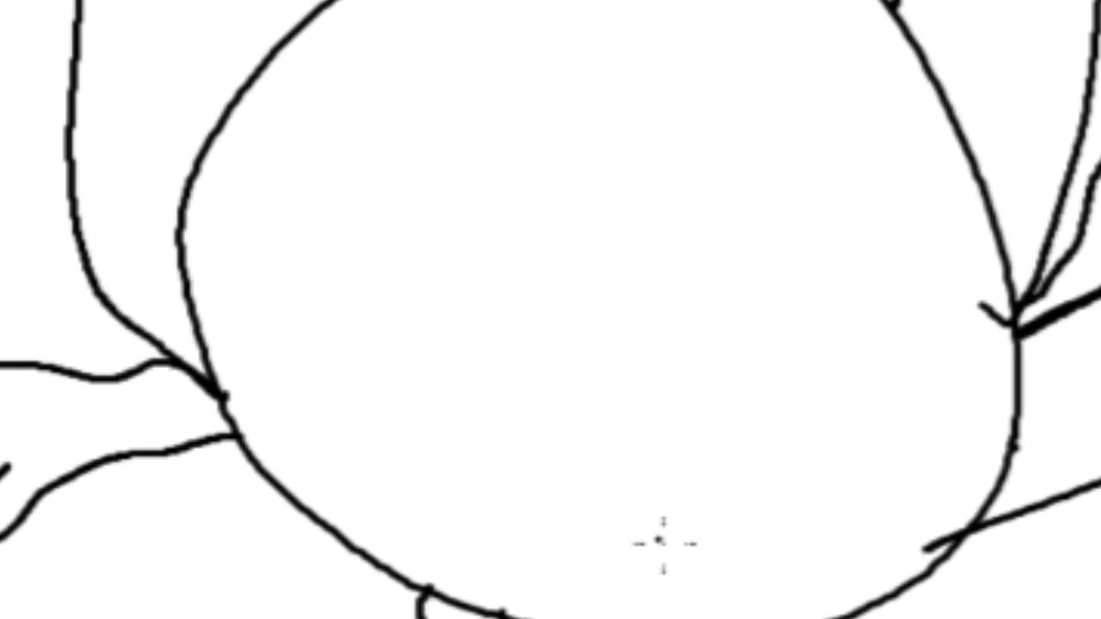
Draw two slanted eyes with small pupils and a wide crescent grin on Gengar's round body
{"action": "mouse_move", "coordinate": [271, 155]}
{"action": "left_mouse_down"}
{"action": "mouse_move", "coordinate": [295, 129]}
{"action": "mouse_move", "coordinate": [501, 274]}
{"action": "mouse_move", "coordinate": [524, 312]}
{"action": "mouse_move", "coordinate": [344, 364]}
{"action": "mouse_move", "coordinate": [277, 154]}
{"action": "left_mouse_up"}
{"action": "left_click_drag", "start_coordinate": [428, 286], "coordinate": [432, 287]}
{"action": "mouse_move", "coordinate": [860, 196]}
{"action": "left_mouse_down"}
{"action": "mouse_move", "coordinate": [791, 248]}
{"action": "mouse_move", "coordinate": [663, 315]}
{"action": "mouse_move", "coordinate": [652, 335]}
{"action": "mouse_move", "coordinate": [744, 346]}
{"action": "mouse_move", "coordinate": [917, 265]}
{"action": "mouse_move", "coordinate": [949, 163]}
{"action": "mouse_move", "coordinate": [796, 215]}
{"action": "left_mouse_up"}
{"action": "left_click_drag", "start_coordinate": [808, 269], "coordinate": [802, 279]}
{"action": "mouse_move", "coordinate": [454, 421]}
{"action": "left_mouse_down"}
{"action": "mouse_move", "coordinate": [500, 474]}
{"action": "mouse_move", "coordinate": [627, 493]}
{"action": "mouse_move", "coordinate": [863, 413]}
{"action": "mouse_move", "coordinate": [803, 501]}
{"action": "mouse_move", "coordinate": [693, 538]}
{"action": "mouse_move", "coordinate": [550, 532]}
{"action": "mouse_move", "coordinate": [469, 485]}
{"action": "mouse_move", "coordinate": [435, 428]}
{"action": "left_mouse_up"}
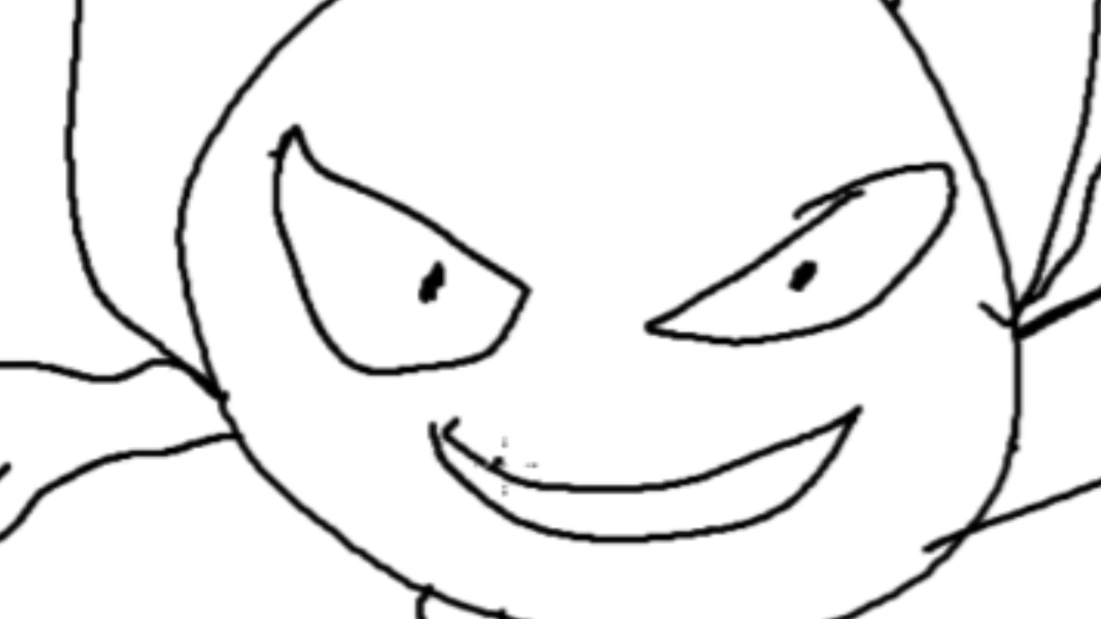
Divide Gengar's grin into teeth with five short vertical strokes
{"action": "left_click_drag", "start_coordinate": [493, 459], "coordinate": [484, 504]}
{"action": "left_click_drag", "start_coordinate": [571, 469], "coordinate": [564, 541]}
{"action": "left_click_drag", "start_coordinate": [626, 480], "coordinate": [634, 544]}
{"action": "left_click_drag", "start_coordinate": [721, 463], "coordinate": [723, 551]}
{"action": "left_click_drag", "start_coordinate": [764, 447], "coordinate": [765, 521]}
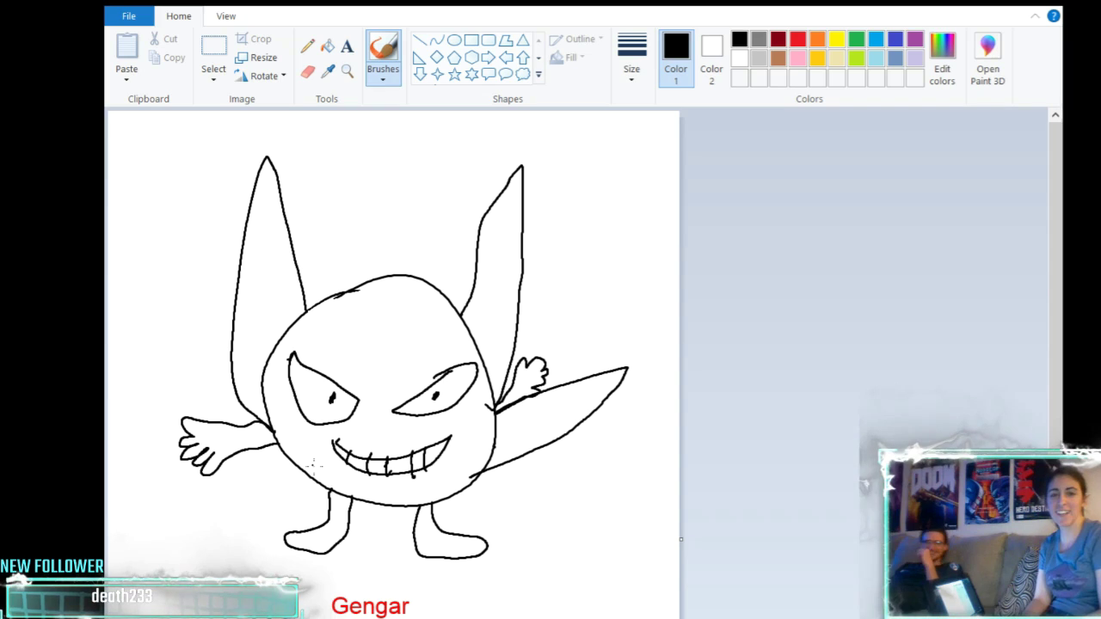
{"action": "mouse_move", "coordinate": [411, 194]}
{"action": "left_mouse_down"}
{"action": "mouse_move", "coordinate": [343, 193]}
{"action": "mouse_move", "coordinate": [183, 353]}
{"action": "mouse_move", "coordinate": [156, 427]}
{"action": "mouse_move", "coordinate": [236, 542]}
{"action": "mouse_move", "coordinate": [379, 572]}
{"action": "mouse_move", "coordinate": [527, 518]}
{"action": "mouse_move", "coordinate": [578, 415]}
{"action": "mouse_move", "coordinate": [574, 291]}
{"action": "mouse_move", "coordinate": [513, 184]}
{"action": "mouse_move", "coordinate": [340, 225]}
{"action": "left_mouse_up"}
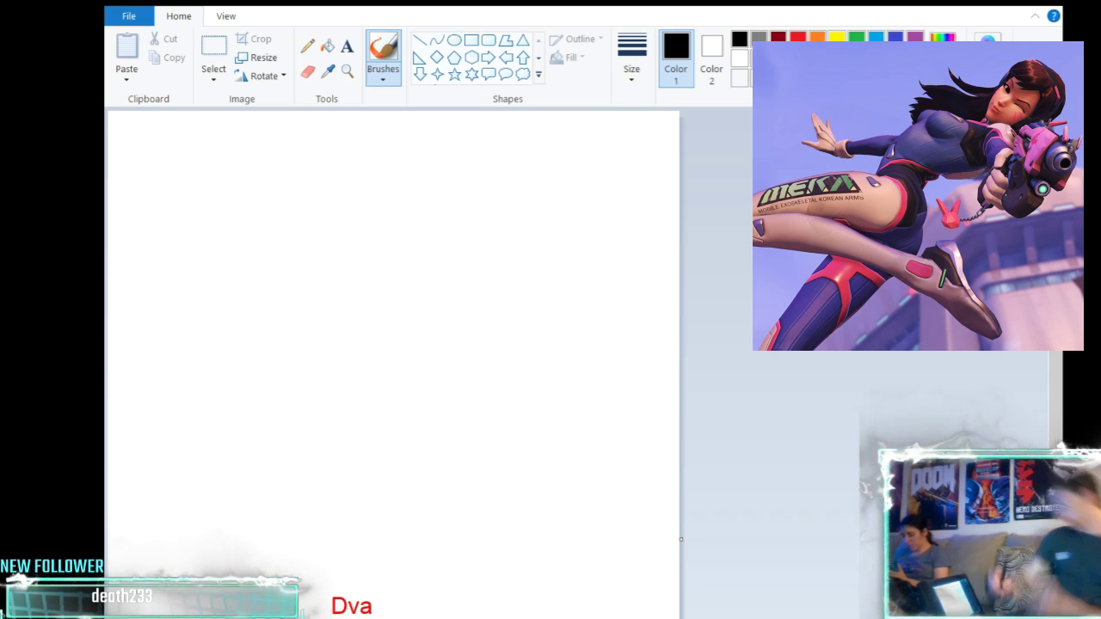
{"action": "mouse_move", "coordinate": [338, 177]}
{"action": "left_mouse_down"}
{"action": "mouse_move", "coordinate": [346, 297]}
{"action": "mouse_move", "coordinate": [434, 189]}
{"action": "mouse_move", "coordinate": [334, 177]}
{"action": "mouse_move", "coordinate": [349, 129]}
{"action": "mouse_move", "coordinate": [334, 214]}
{"action": "left_mouse_up"}
{"action": "mouse_move", "coordinate": [429, 129]}
{"action": "left_mouse_down"}
{"action": "mouse_move", "coordinate": [401, 177]}
{"action": "mouse_move", "coordinate": [432, 182]}
{"action": "left_mouse_up"}
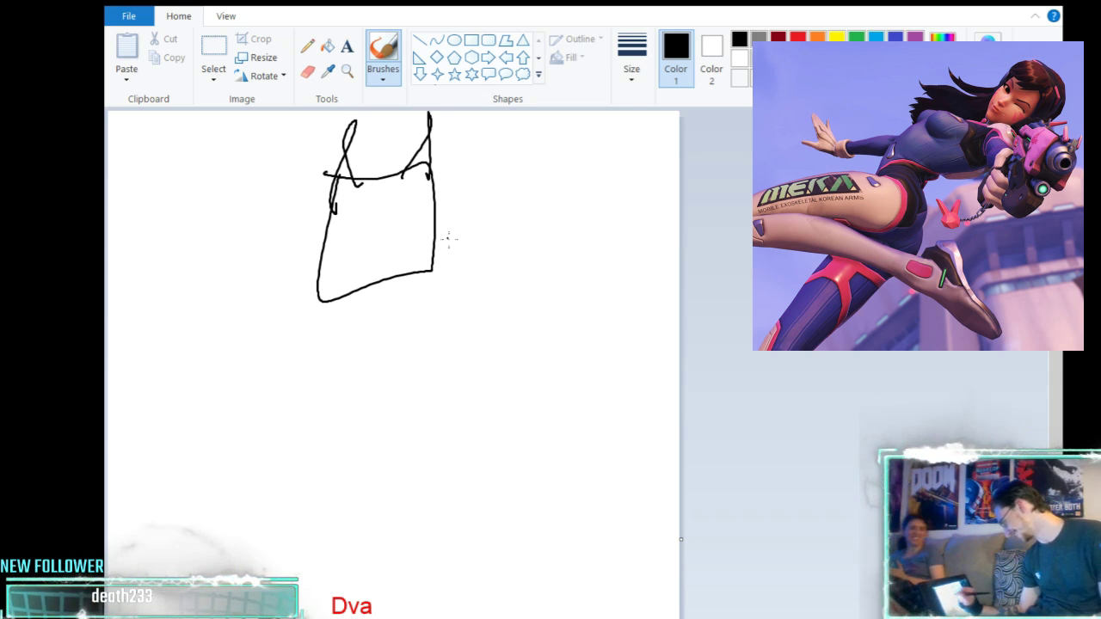
{"action": "mouse_move", "coordinate": [351, 284]}
{"action": "left_mouse_down"}
{"action": "mouse_move", "coordinate": [347, 332]}
{"action": "mouse_move", "coordinate": [267, 368]}
{"action": "mouse_move", "coordinate": [308, 438]}
{"action": "left_mouse_up"}
{"action": "mouse_move", "coordinate": [393, 284]}
{"action": "left_mouse_down"}
{"action": "mouse_move", "coordinate": [446, 315]}
{"action": "mouse_move", "coordinate": [460, 347]}
{"action": "mouse_move", "coordinate": [400, 515]}
{"action": "left_mouse_up"}
{"action": "left_click_drag", "start_coordinate": [283, 418], "coordinate": [246, 615]}
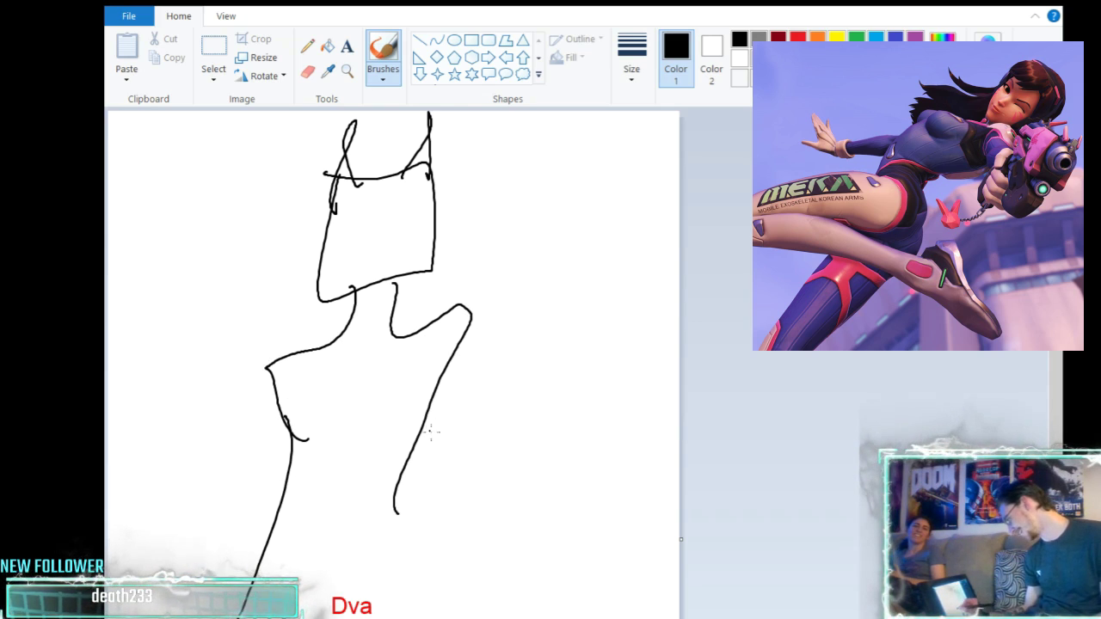
{"action": "left_click_drag", "start_coordinate": [430, 430], "coordinate": [397, 618]}
{"action": "mouse_move", "coordinate": [265, 368]}
{"action": "left_mouse_down"}
{"action": "mouse_move", "coordinate": [254, 365]}
{"action": "mouse_move", "coordinate": [219, 110]}
{"action": "mouse_move", "coordinate": [202, 139]}
{"action": "mouse_move", "coordinate": [185, 412]}
{"action": "mouse_move", "coordinate": [293, 479]}
{"action": "left_mouse_up"}
{"action": "mouse_move", "coordinate": [467, 308]}
{"action": "left_mouse_down"}
{"action": "mouse_move", "coordinate": [487, 277]}
{"action": "mouse_move", "coordinate": [504, 112]}
{"action": "left_mouse_up"}
{"action": "mouse_move", "coordinate": [442, 396]}
{"action": "left_mouse_down"}
{"action": "mouse_move", "coordinate": [523, 297]}
{"action": "mouse_move", "coordinate": [590, 112]}
{"action": "left_mouse_up"}
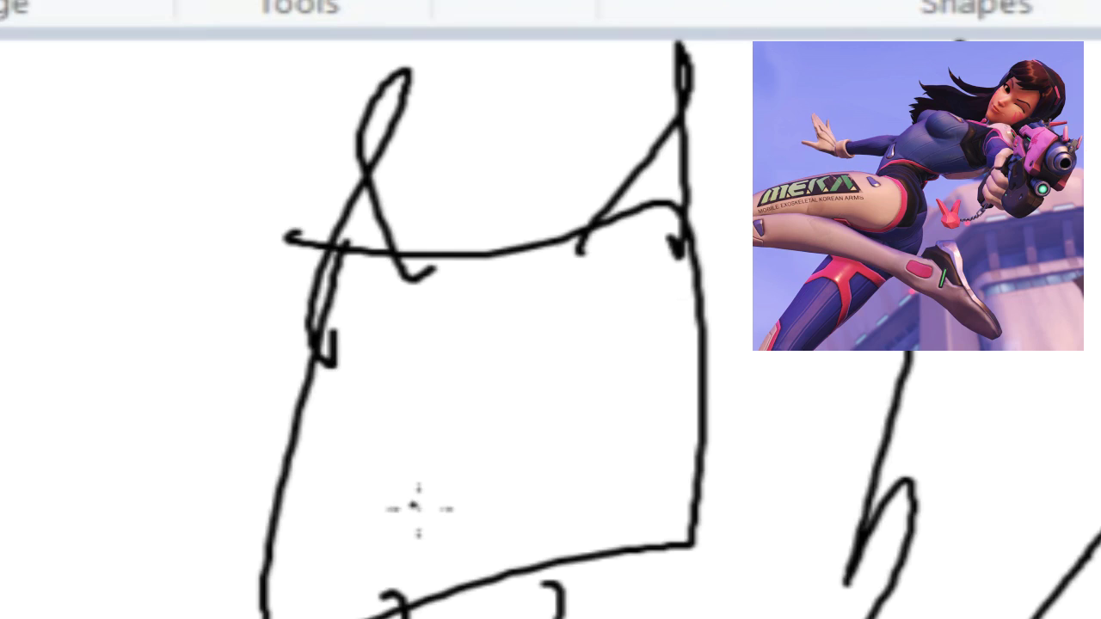
{"action": "left_click_drag", "start_coordinate": [344, 263], "coordinate": [402, 254]}
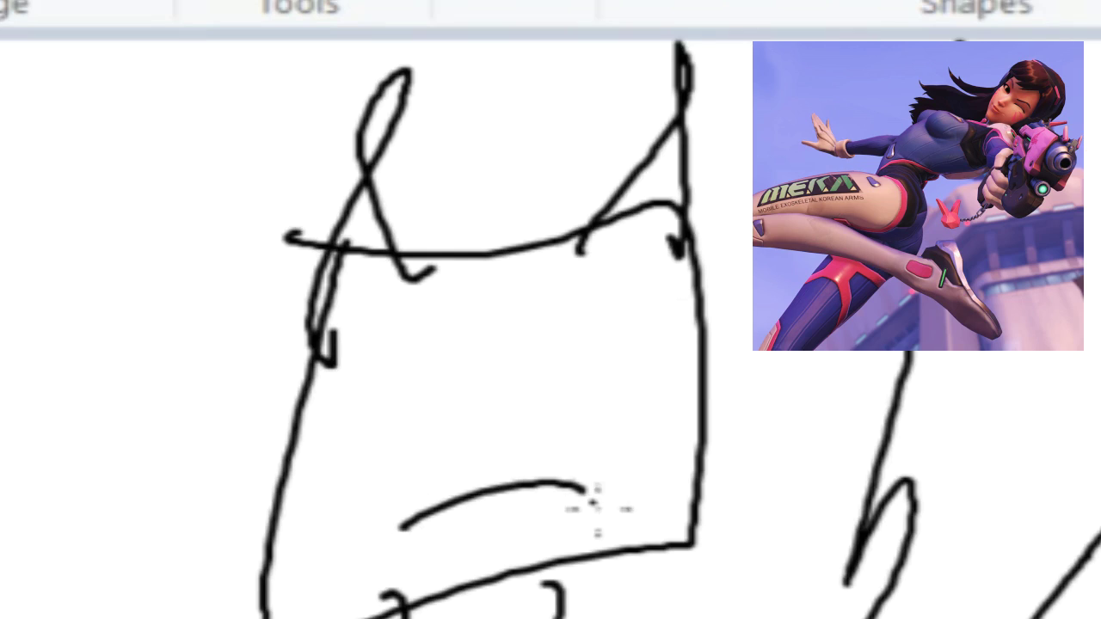
{"action": "left_click_drag", "start_coordinate": [409, 368], "coordinate": [421, 362]}
{"action": "left_click_drag", "start_coordinate": [578, 356], "coordinate": [597, 348]}
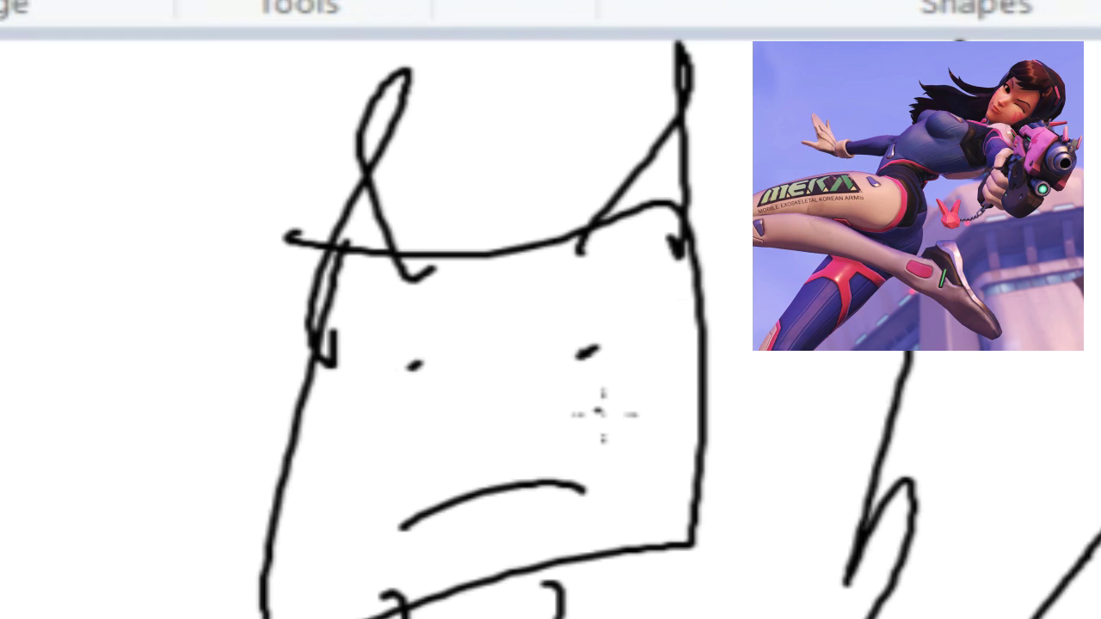
{"action": "left_click_drag", "start_coordinate": [612, 403], "coordinate": [592, 357]}
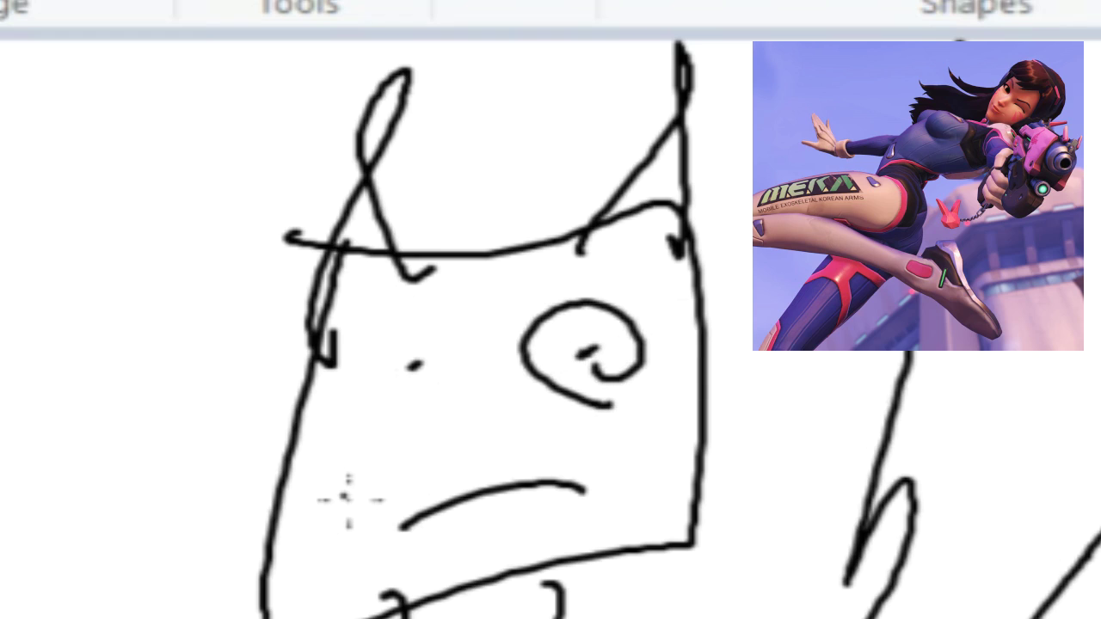
{"action": "key", "text": "ctrl+z"}
{"action": "key", "text": "ctrl+z"}
{"action": "key", "text": "ctrl+z"}
{"action": "key", "text": "ctrl+z"}
{"action": "key", "text": "ctrl+z"}
{"action": "key", "text": "ctrl+z"}
{"action": "key", "text": "ctrl+z"}
{"action": "key", "text": "ctrl+z"}
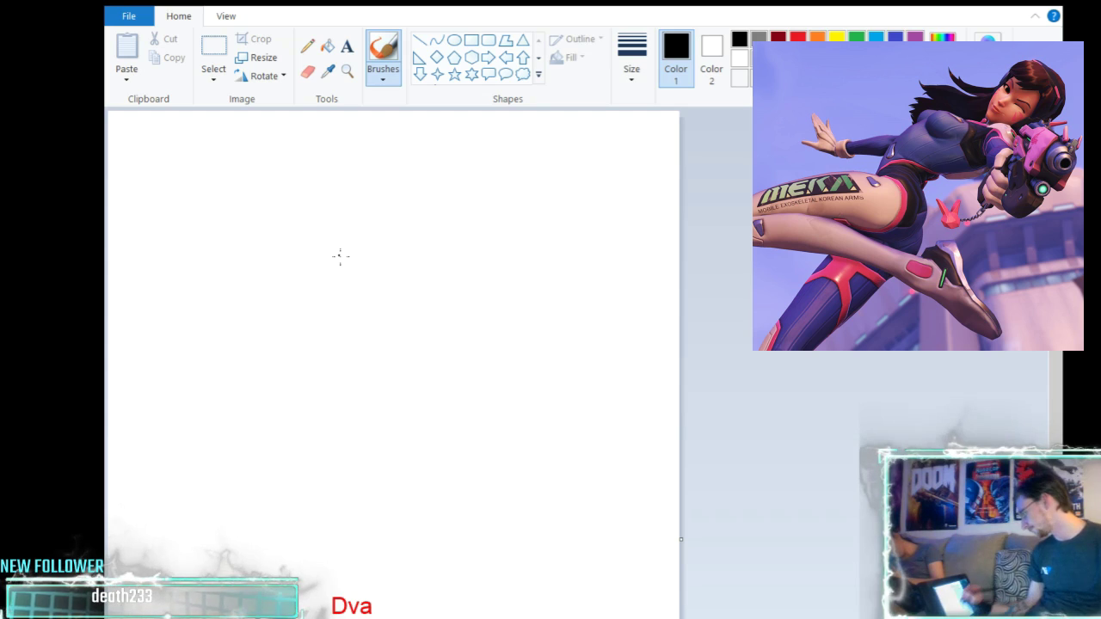
{"action": "left_click_drag", "start_coordinate": [380, 347], "coordinate": [326, 319]}
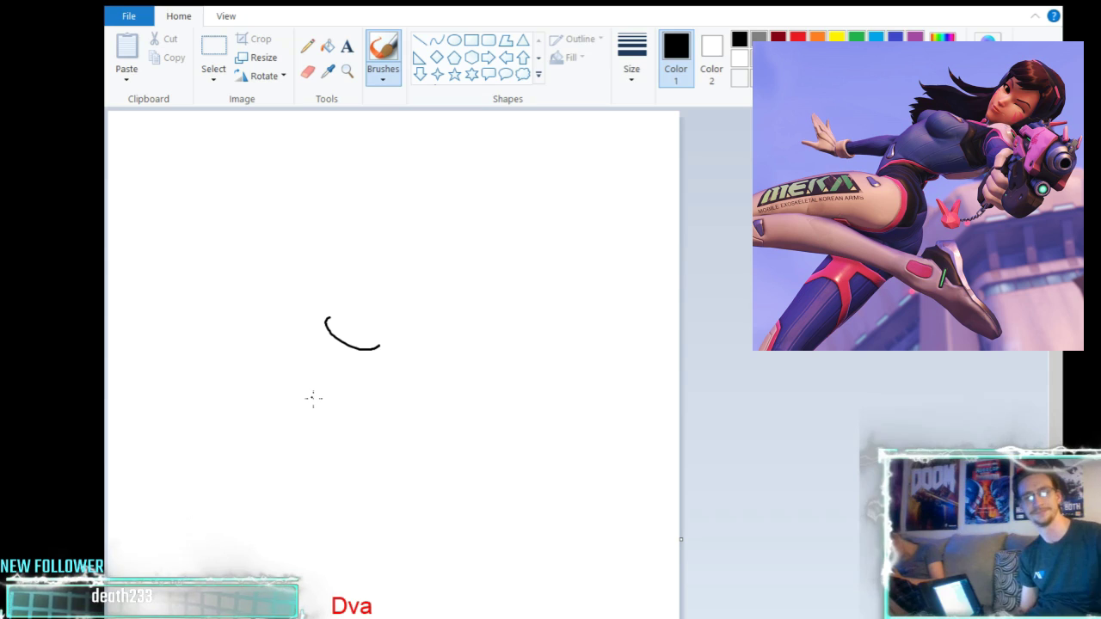
{"action": "key", "text": "ctrl+z"}
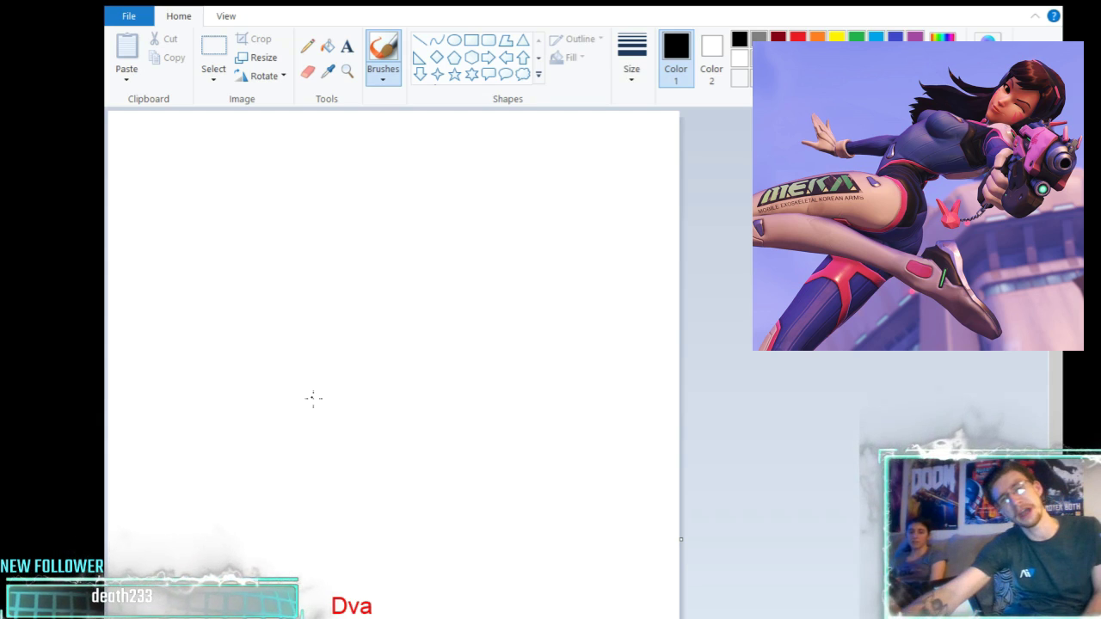
Draw Dva's chest curves and narrow waist outline in the middle of the blank canvas as the start of the body
{"action": "mouse_move", "coordinate": [368, 343]}
{"action": "left_mouse_down"}
{"action": "mouse_move", "coordinate": [325, 315]}
{"action": "mouse_move", "coordinate": [425, 328]}
{"action": "left_mouse_up"}
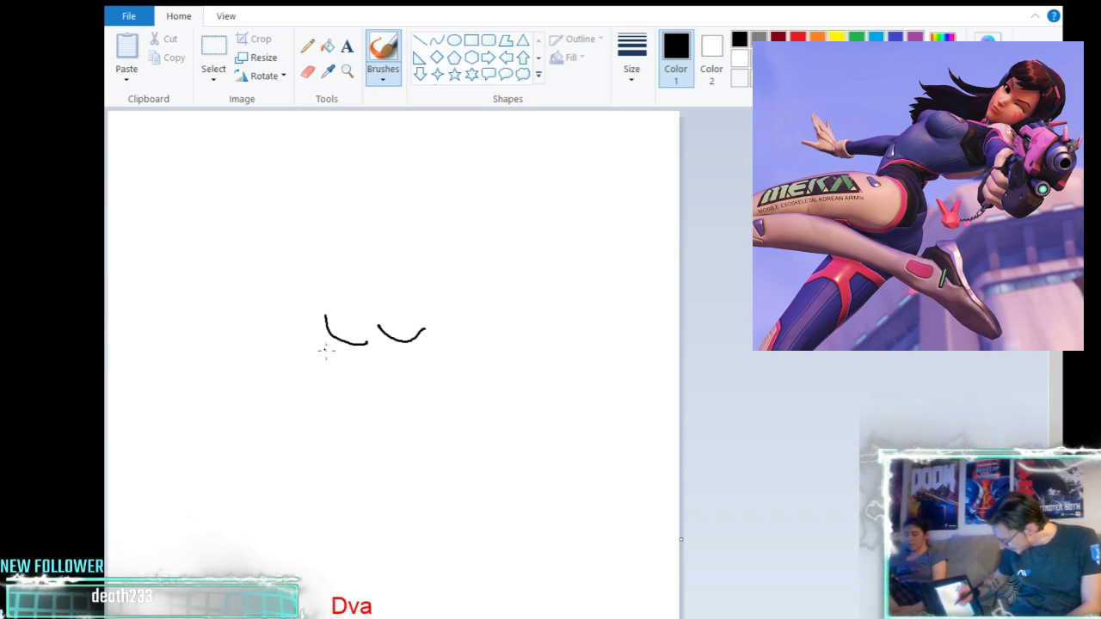
{"action": "left_click_drag", "start_coordinate": [335, 334], "coordinate": [380, 445]}
{"action": "left_click_drag", "start_coordinate": [355, 390], "coordinate": [360, 475]}
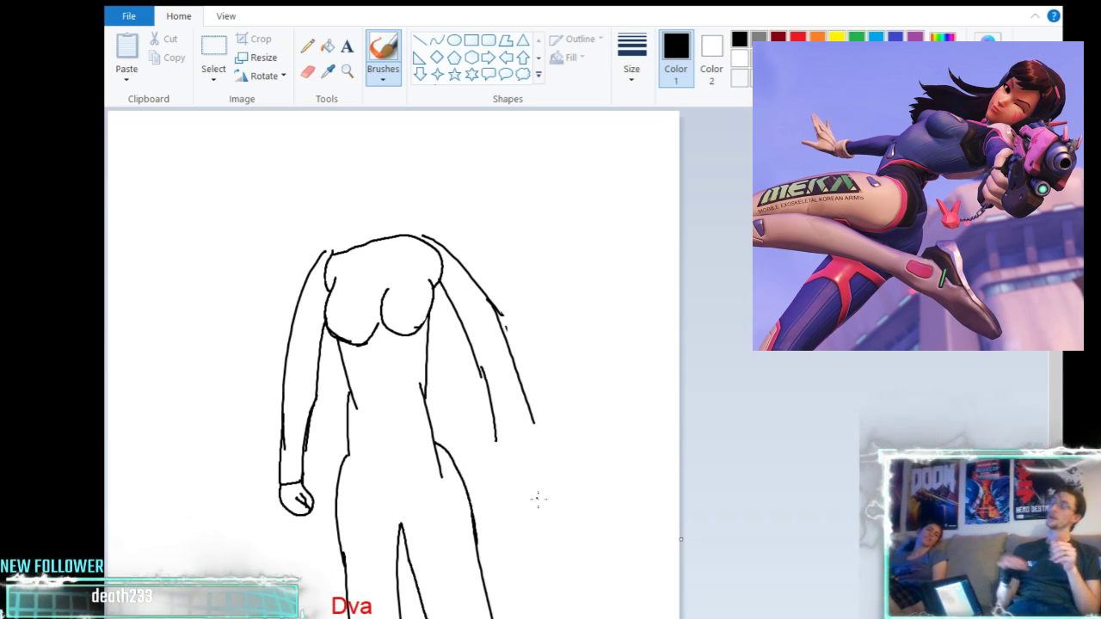
Draw a fist on Dva's outstretched arm holding a long angular weapon with a filled dot at its diamond-shaped end
{"action": "mouse_move", "coordinate": [496, 434]}
{"action": "left_mouse_down"}
{"action": "mouse_move", "coordinate": [495, 460]}
{"action": "mouse_move", "coordinate": [542, 463]}
{"action": "mouse_move", "coordinate": [531, 421]}
{"action": "mouse_move", "coordinate": [521, 473]}
{"action": "mouse_move", "coordinate": [509, 472]}
{"action": "left_mouse_up"}
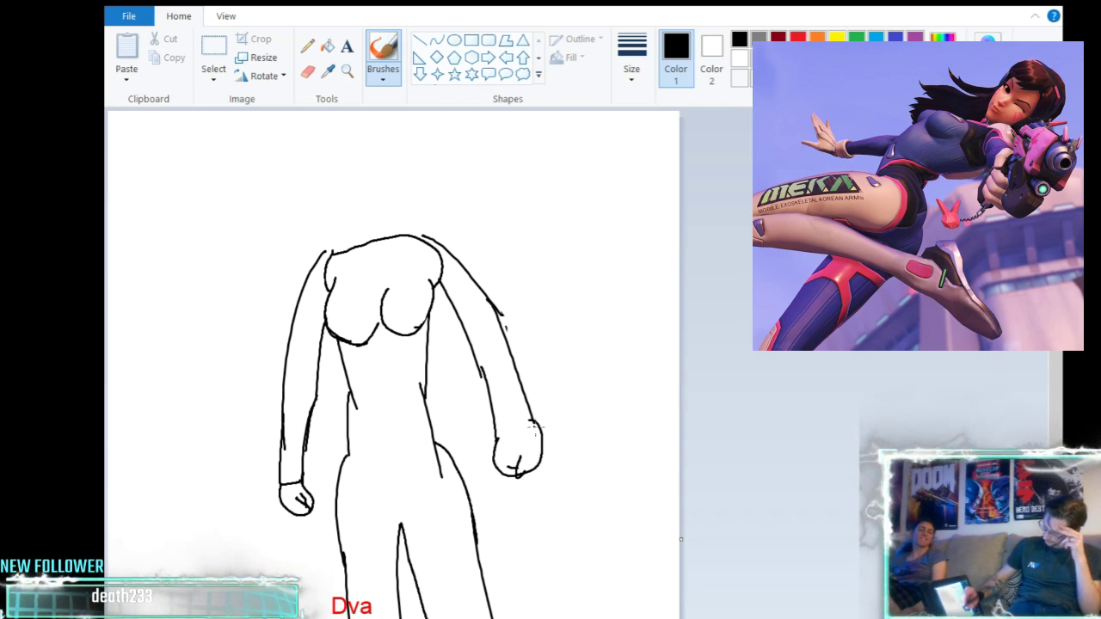
{"action": "mouse_move", "coordinate": [516, 453]}
{"action": "left_mouse_down"}
{"action": "mouse_move", "coordinate": [521, 487]}
{"action": "mouse_move", "coordinate": [575, 540]}
{"action": "mouse_move", "coordinate": [522, 437]}
{"action": "mouse_move", "coordinate": [510, 441]}
{"action": "left_mouse_up"}
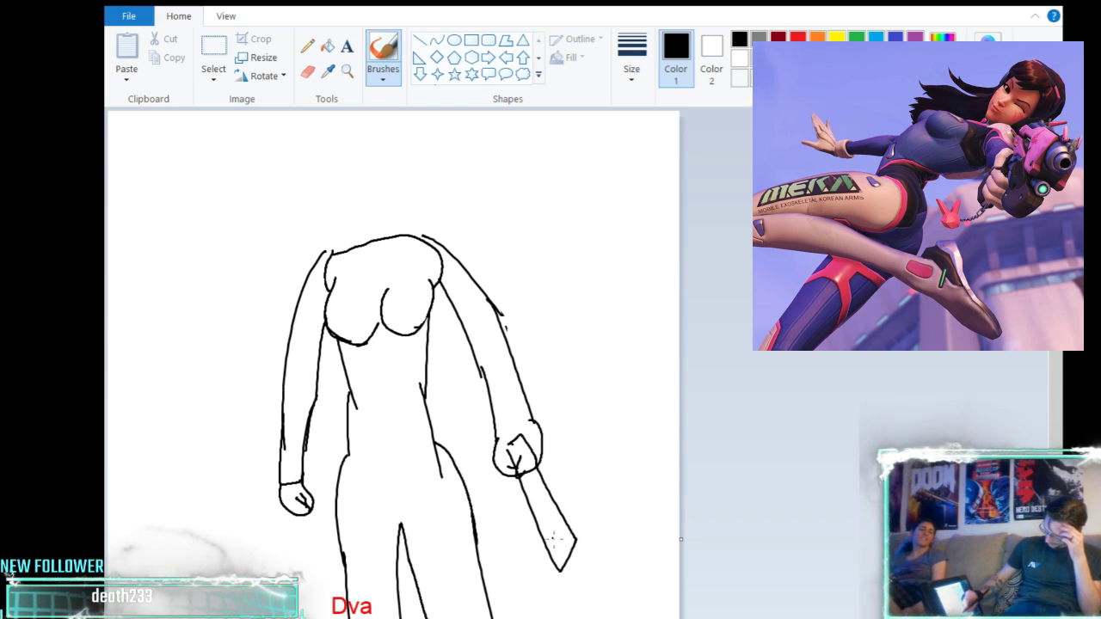
{"action": "mouse_move", "coordinate": [551, 530]}
{"action": "left_mouse_down"}
{"action": "mouse_move", "coordinate": [568, 518]}
{"action": "mouse_move", "coordinate": [561, 544]}
{"action": "left_mouse_up"}
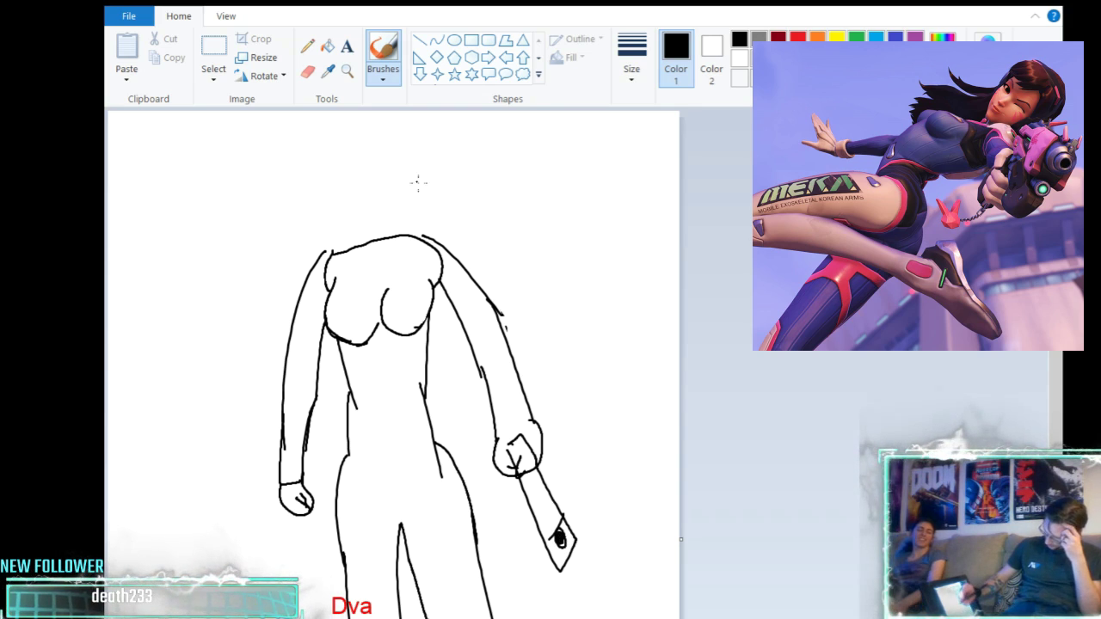
Erase the fist lines overlapping the weapon's handle, then redraw the fingers around the grip and touch up the weapon's edges
{"action": "left_click", "coordinate": [307, 72]}
{"action": "left_click_drag", "start_coordinate": [522, 452], "coordinate": [537, 475]}
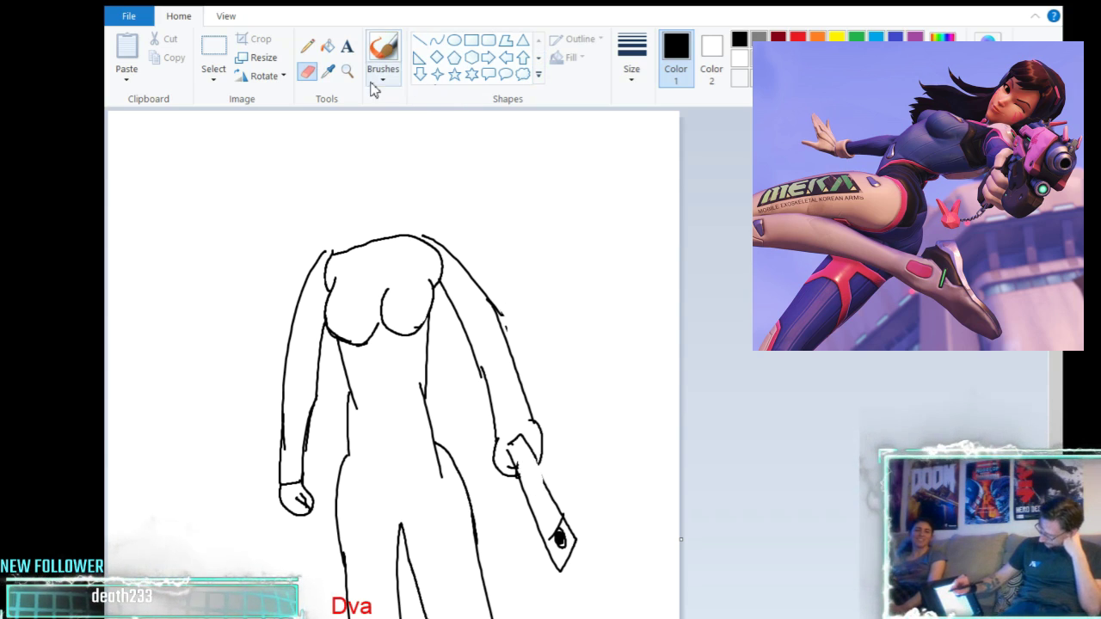
{"action": "left_click", "coordinate": [383, 56]}
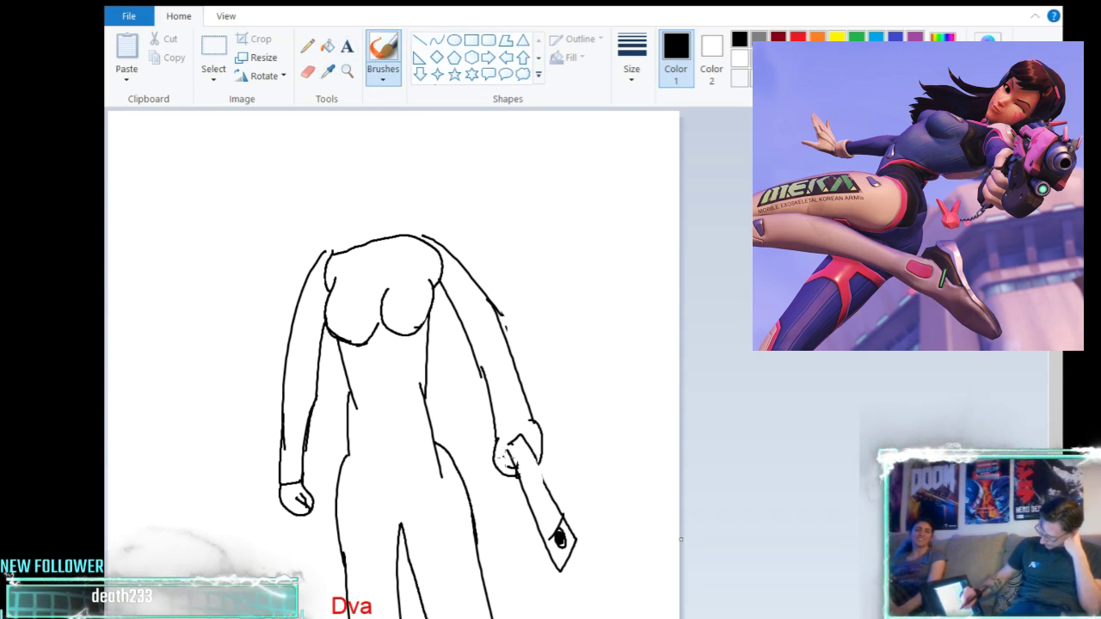
{"action": "left_click_drag", "start_coordinate": [515, 464], "coordinate": [529, 448]}
{"action": "left_click_drag", "start_coordinate": [549, 518], "coordinate": [557, 524]}
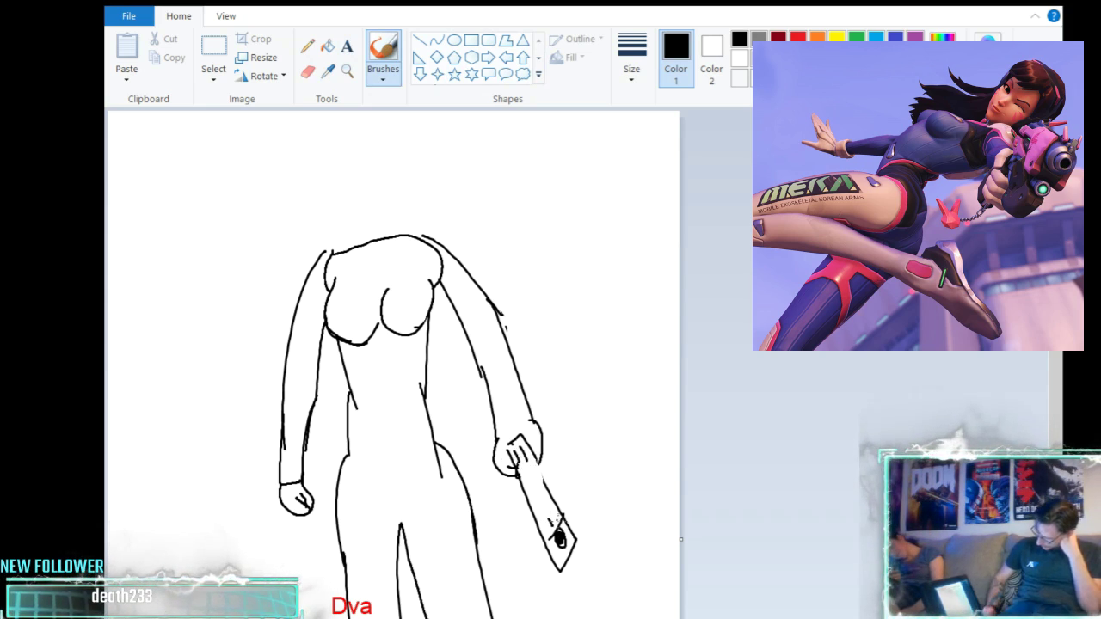
{"action": "left_click_drag", "start_coordinate": [530, 450], "coordinate": [546, 472]}
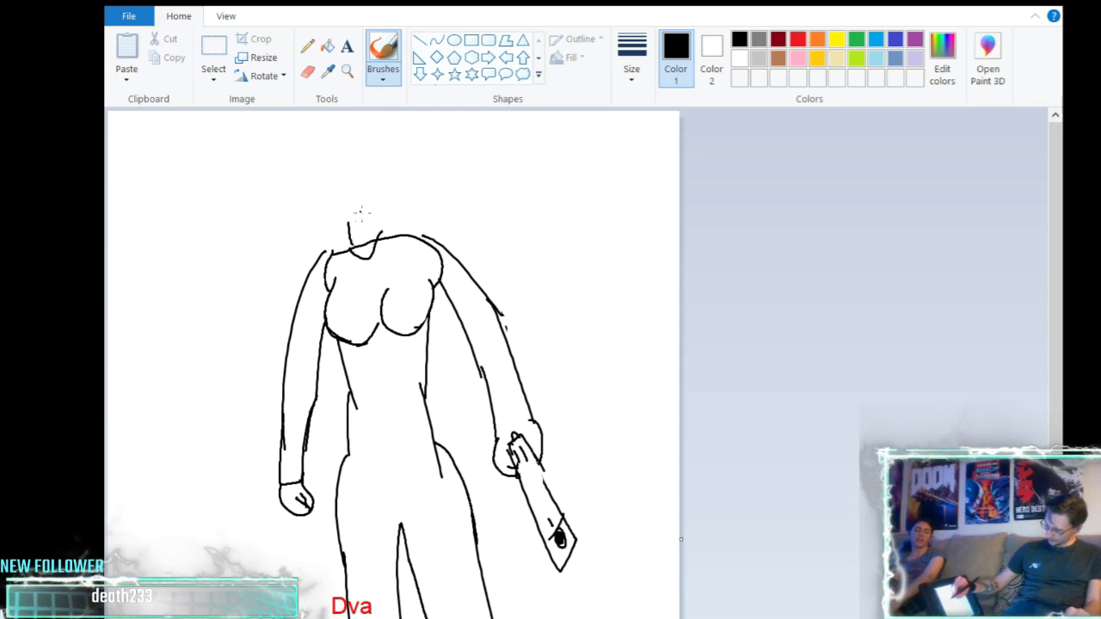
Draw an oval head above Dva's neck and erase the stray line hanging below its jaw
{"action": "mouse_move", "coordinate": [384, 238]}
{"action": "left_mouse_down"}
{"action": "mouse_move", "coordinate": [374, 201]}
{"action": "mouse_move", "coordinate": [337, 208]}
{"action": "mouse_move", "coordinate": [396, 229]}
{"action": "left_mouse_up"}
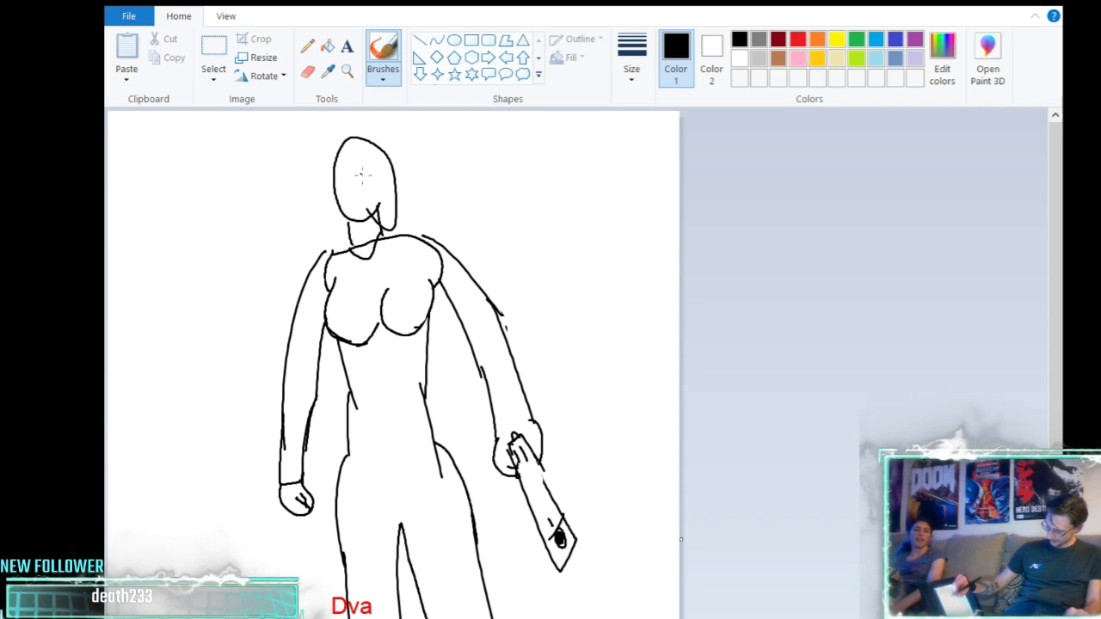
{"action": "mouse_move", "coordinate": [393, 184]}
{"action": "left_mouse_down"}
{"action": "mouse_move", "coordinate": [383, 226]}
{"action": "mouse_move", "coordinate": [352, 218]}
{"action": "mouse_move", "coordinate": [393, 209]}
{"action": "mouse_move", "coordinate": [401, 235]}
{"action": "left_mouse_up"}
{"action": "left_click", "coordinate": [308, 73]}
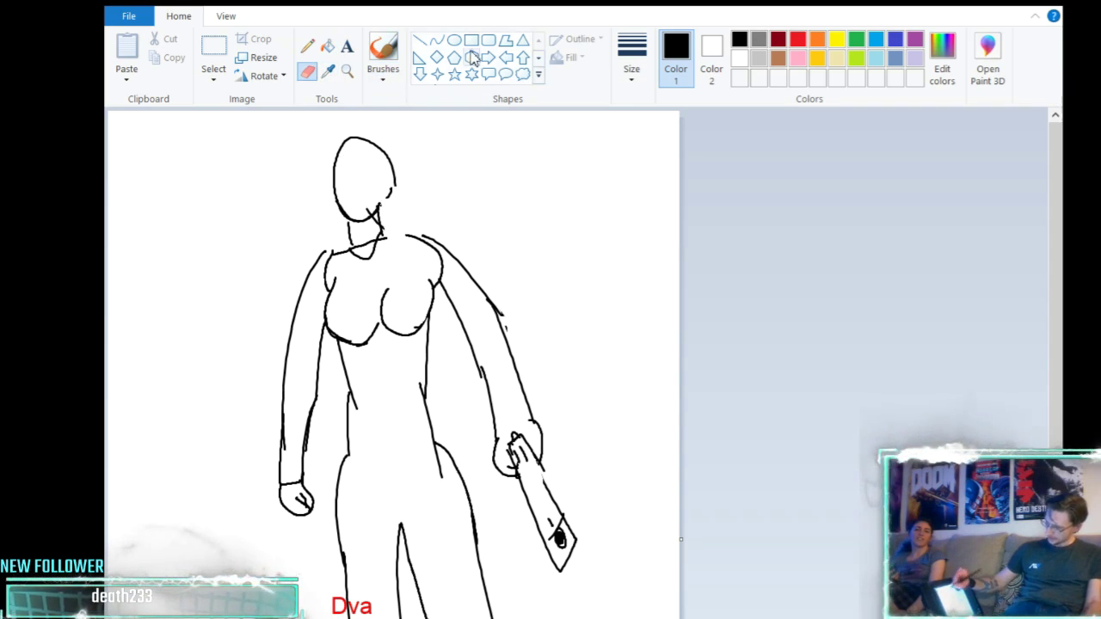
Outline Dva's hair over the top of the head and fill it with dense black strokes
{"action": "left_click", "coordinate": [384, 53]}
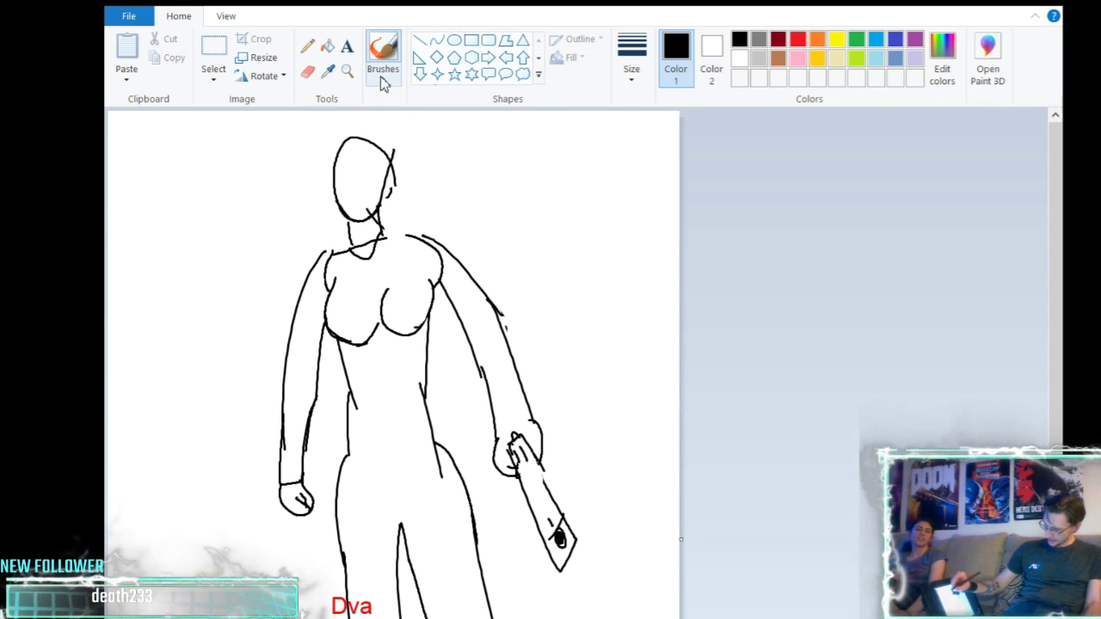
{"action": "mouse_move", "coordinate": [397, 153]}
{"action": "left_mouse_down"}
{"action": "mouse_move", "coordinate": [347, 128]}
{"action": "mouse_move", "coordinate": [343, 208]}
{"action": "left_mouse_up"}
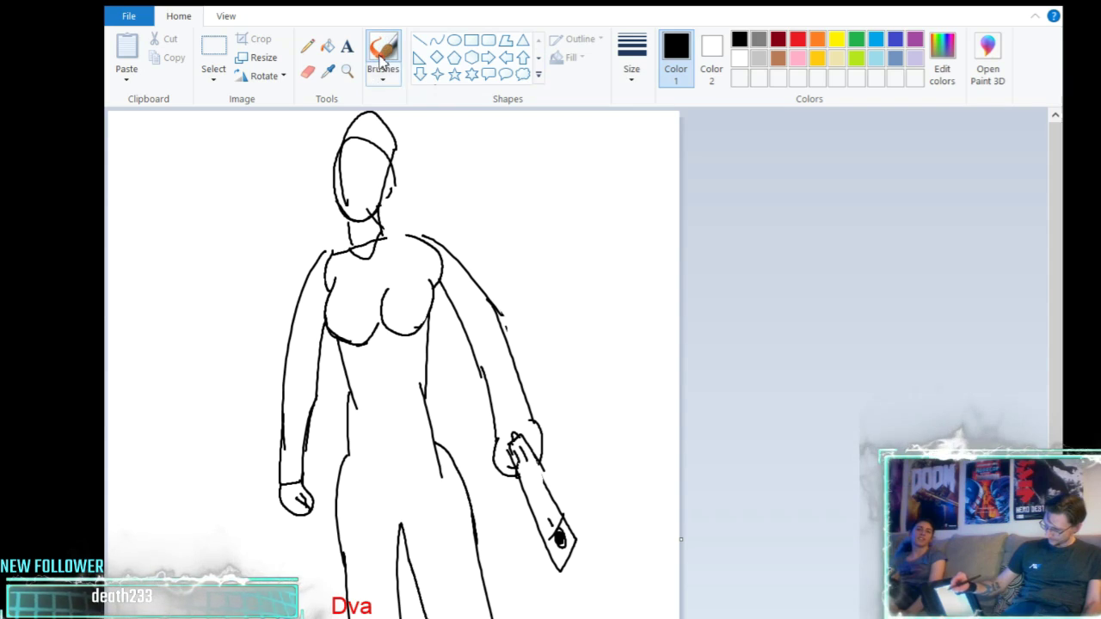
{"action": "left_click_drag", "start_coordinate": [355, 144], "coordinate": [348, 185]}
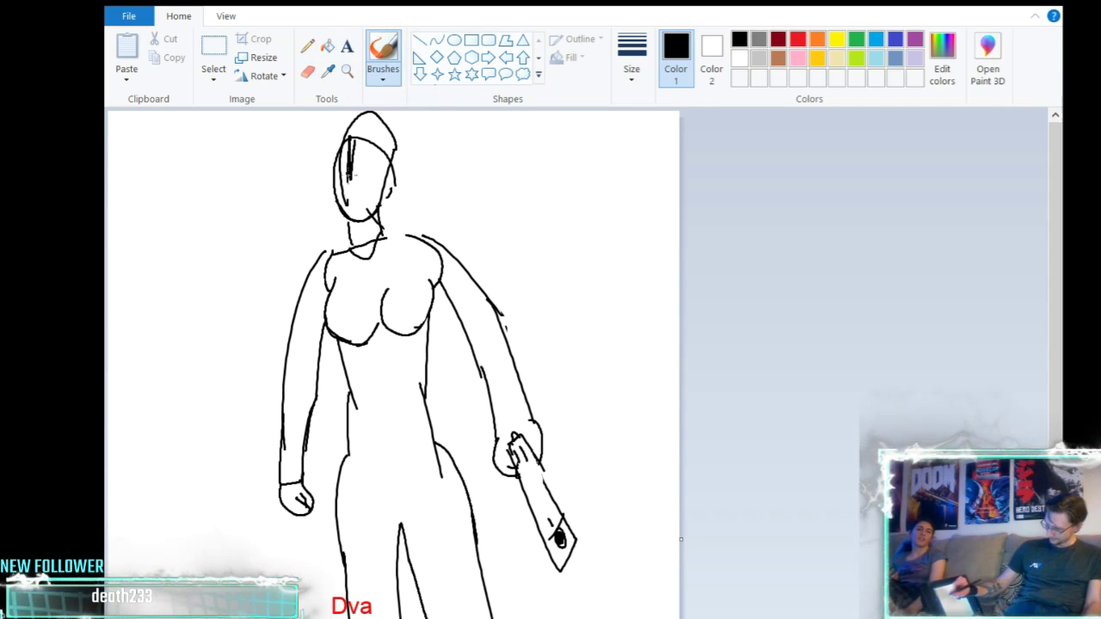
{"action": "left_click", "coordinate": [308, 71]}
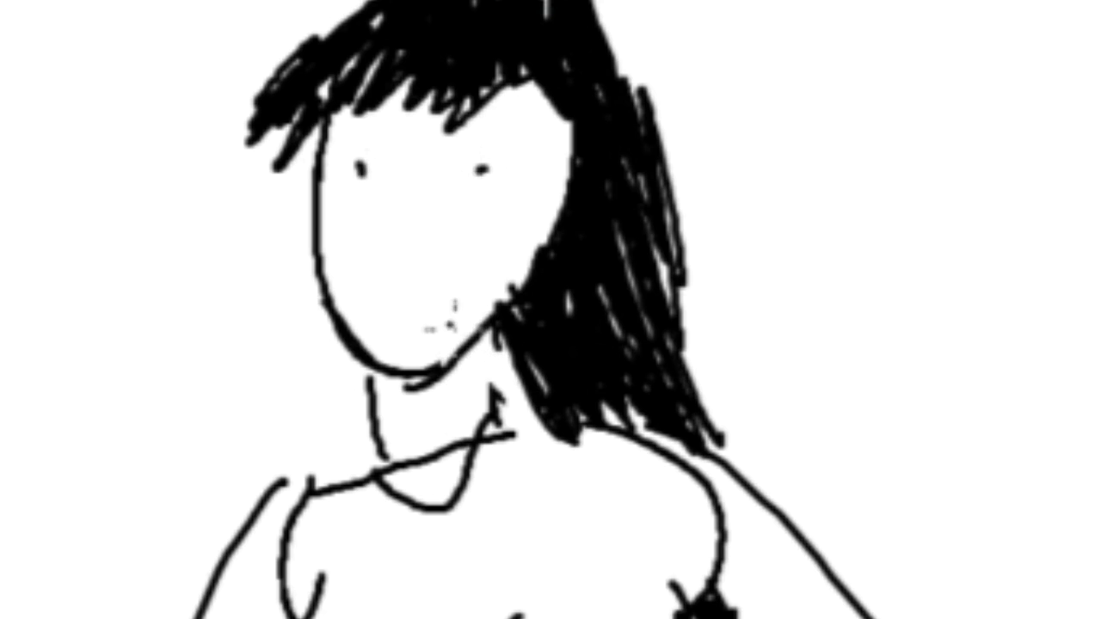
Draw a small nose and straight mouth on Dva's face and erase a short strip of hair beside the face
{"action": "mouse_move", "coordinate": [406, 183]}
{"action": "left_mouse_down"}
{"action": "mouse_move", "coordinate": [399, 232]}
{"action": "mouse_move", "coordinate": [413, 219]}
{"action": "left_mouse_up"}
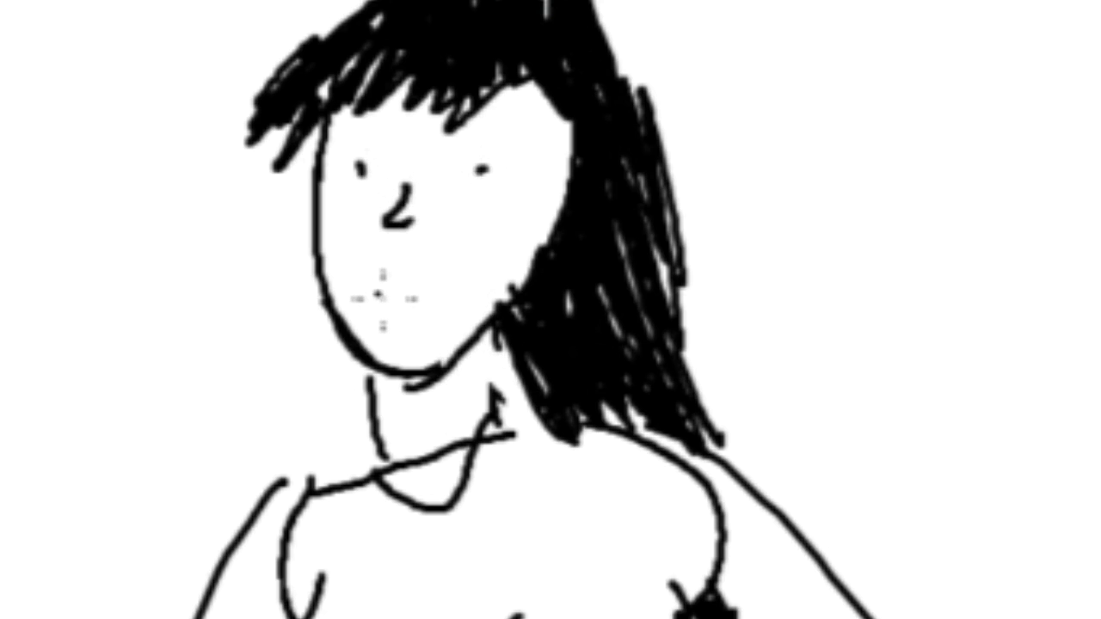
{"action": "left_click_drag", "start_coordinate": [368, 291], "coordinate": [441, 277]}
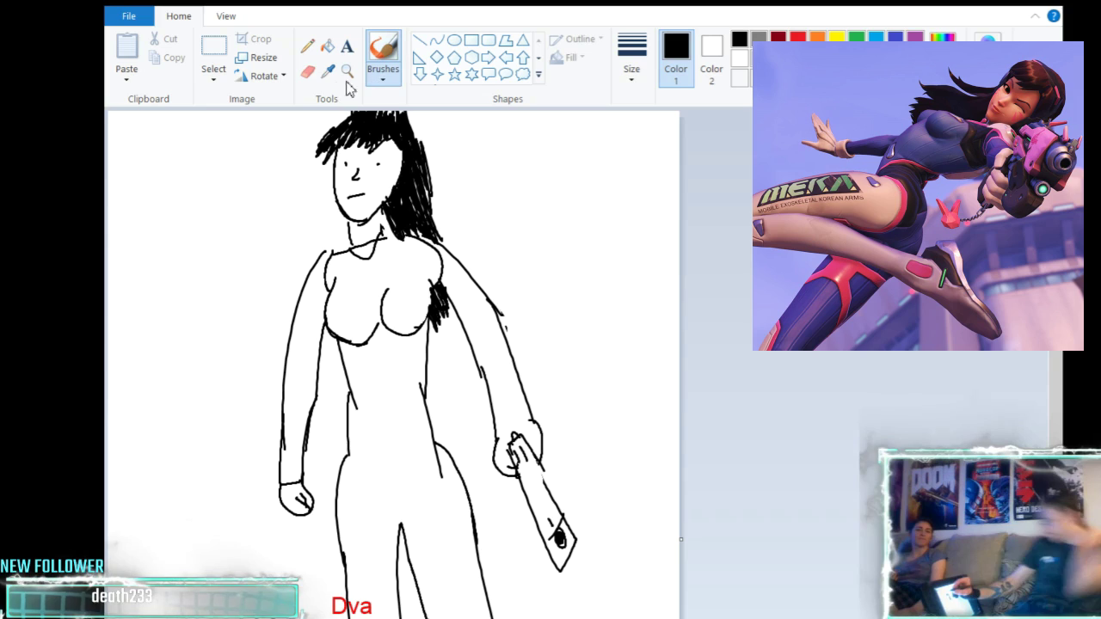
{"action": "left_click", "coordinate": [307, 71]}
{"action": "mouse_move", "coordinate": [408, 160]}
{"action": "left_mouse_down"}
{"action": "mouse_move", "coordinate": [416, 201]}
{"action": "mouse_move", "coordinate": [410, 148]}
{"action": "left_mouse_up"}
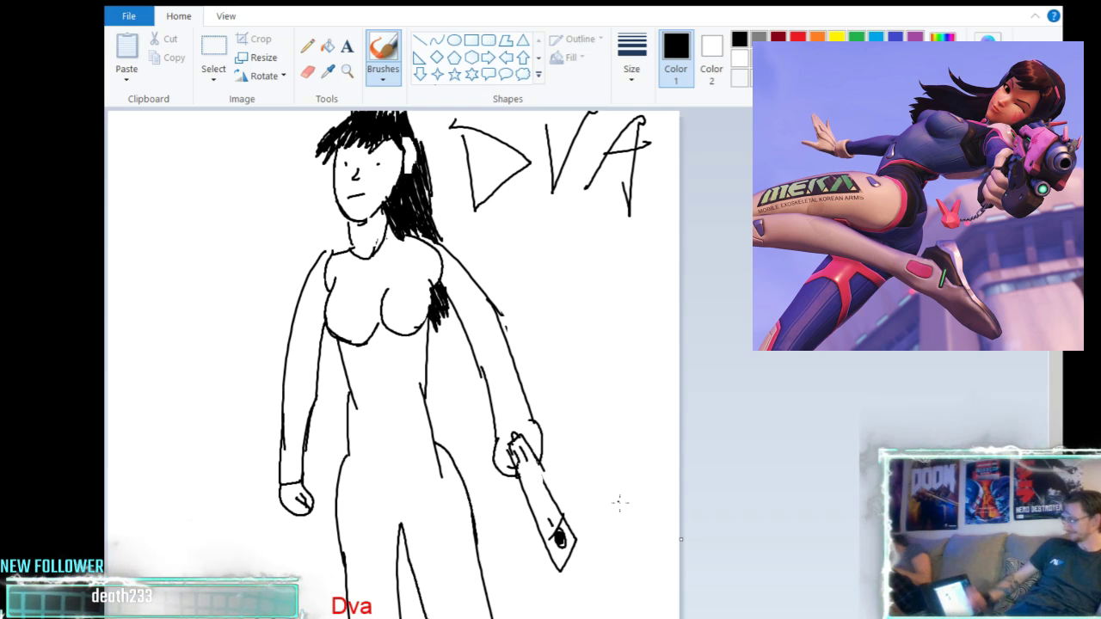
Handwrite "AKA Fwoking" beneath the DVA lettering beside the figure
{"action": "mouse_move", "coordinate": [469, 218]}
{"action": "left_mouse_down"}
{"action": "mouse_move", "coordinate": [478, 239]}
{"action": "mouse_move", "coordinate": [489, 229]}
{"action": "mouse_move", "coordinate": [517, 237]}
{"action": "left_mouse_up"}
{"action": "left_click_drag", "start_coordinate": [505, 228], "coordinate": [543, 237]}
{"action": "left_click_drag", "start_coordinate": [544, 221], "coordinate": [555, 227]}
{"action": "mouse_move", "coordinate": [557, 225]}
{"action": "left_mouse_down"}
{"action": "mouse_move", "coordinate": [564, 238]}
{"action": "mouse_move", "coordinate": [574, 225]}
{"action": "mouse_move", "coordinate": [589, 238]}
{"action": "left_mouse_up"}
{"action": "mouse_move", "coordinate": [597, 216]}
{"action": "left_mouse_down"}
{"action": "mouse_move", "coordinate": [591, 227]}
{"action": "mouse_move", "coordinate": [602, 236]}
{"action": "left_mouse_up"}
{"action": "mouse_move", "coordinate": [604, 220]}
{"action": "left_mouse_down"}
{"action": "mouse_move", "coordinate": [625, 238]}
{"action": "mouse_move", "coordinate": [635, 225]}
{"action": "mouse_move", "coordinate": [629, 244]}
{"action": "left_mouse_up"}
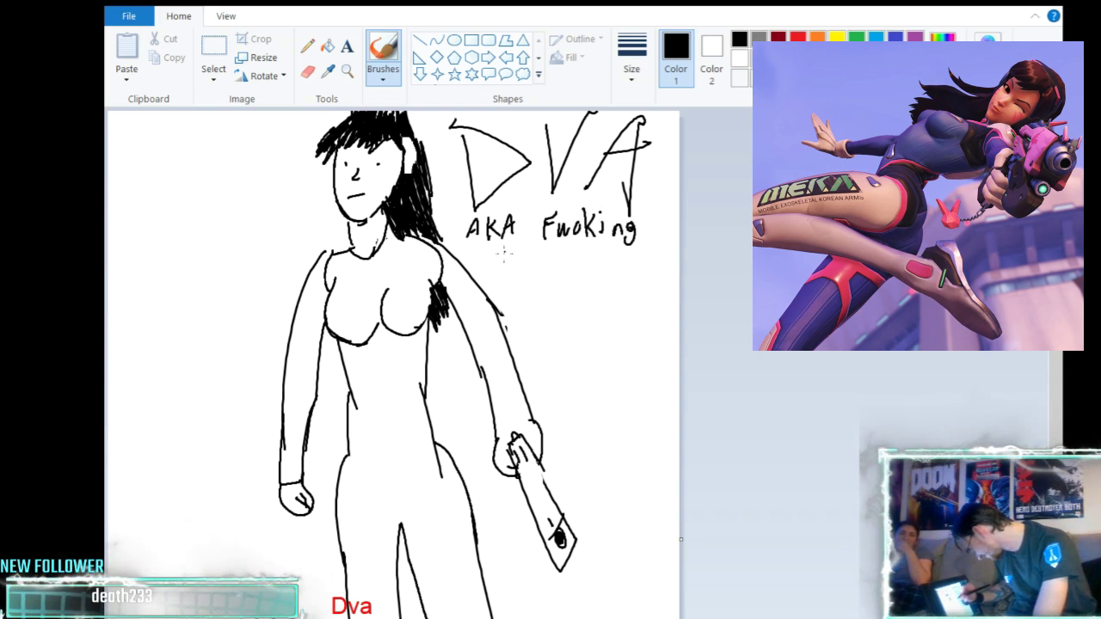
Handwrite "Fem-Mecha Hitler" on two lines below the caption and underline the DVA lettering
{"action": "left_click_drag", "start_coordinate": [485, 275], "coordinate": [485, 261]}
{"action": "mouse_move", "coordinate": [485, 261]}
{"action": "left_mouse_down"}
{"action": "mouse_move", "coordinate": [542, 265]}
{"action": "mouse_move", "coordinate": [553, 251]}
{"action": "mouse_move", "coordinate": [556, 268]}
{"action": "mouse_move", "coordinate": [576, 252]}
{"action": "mouse_move", "coordinate": [582, 269]}
{"action": "mouse_move", "coordinate": [604, 253]}
{"action": "mouse_move", "coordinate": [629, 262]}
{"action": "left_mouse_up"}
{"action": "mouse_move", "coordinate": [517, 280]}
{"action": "left_mouse_down"}
{"action": "mouse_move", "coordinate": [518, 295]}
{"action": "mouse_move", "coordinate": [528, 288]}
{"action": "left_mouse_up"}
{"action": "mouse_move", "coordinate": [537, 286]}
{"action": "left_mouse_down"}
{"action": "mouse_move", "coordinate": [537, 296]}
{"action": "mouse_move", "coordinate": [569, 298]}
{"action": "mouse_move", "coordinate": [593, 281]}
{"action": "left_mouse_up"}
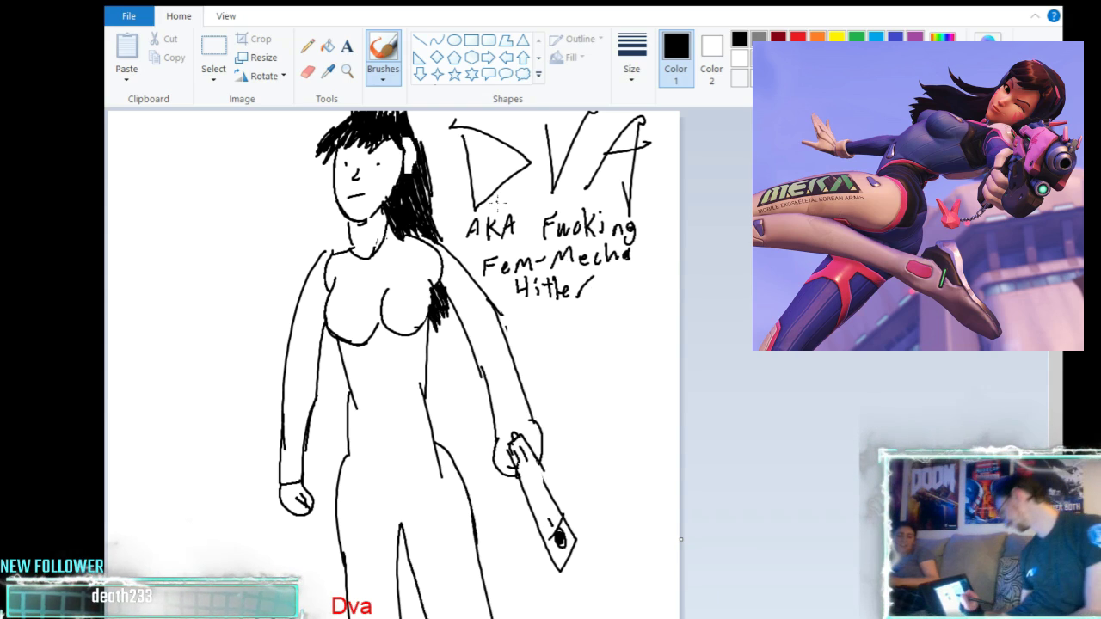
{"action": "left_click_drag", "start_coordinate": [450, 216], "coordinate": [661, 195]}
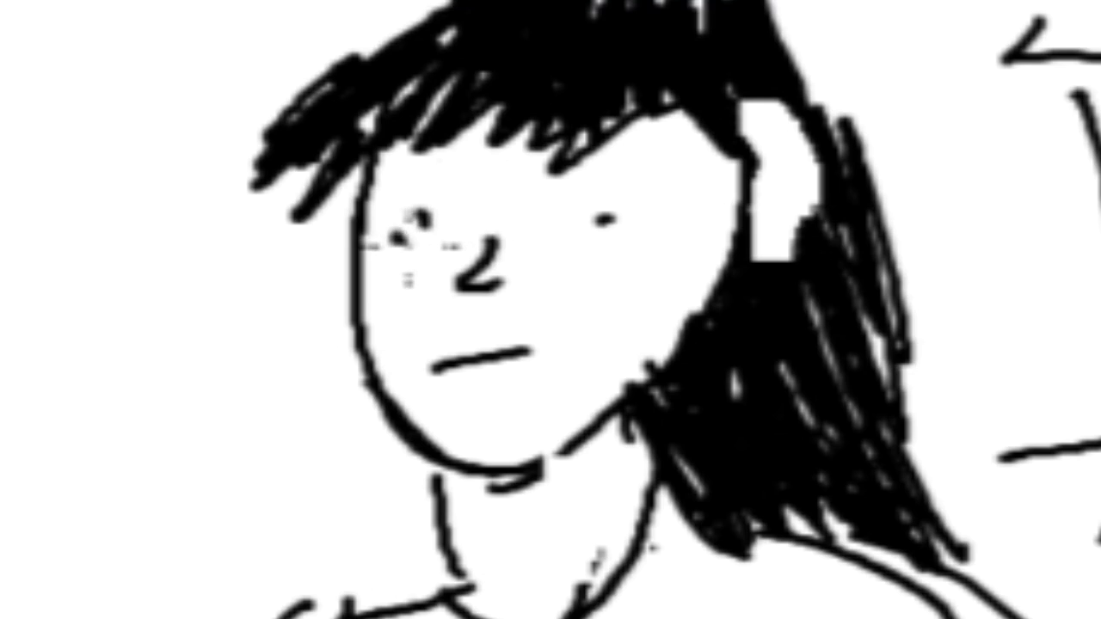
Draw a large round outline around each of Dva's two dot pupils
{"action": "left_click_drag", "start_coordinate": [344, 154], "coordinate": [336, 168]}
{"action": "mouse_move", "coordinate": [486, 185]}
{"action": "left_mouse_down"}
{"action": "mouse_move", "coordinate": [483, 234]}
{"action": "mouse_move", "coordinate": [413, 234]}
{"action": "left_mouse_up"}
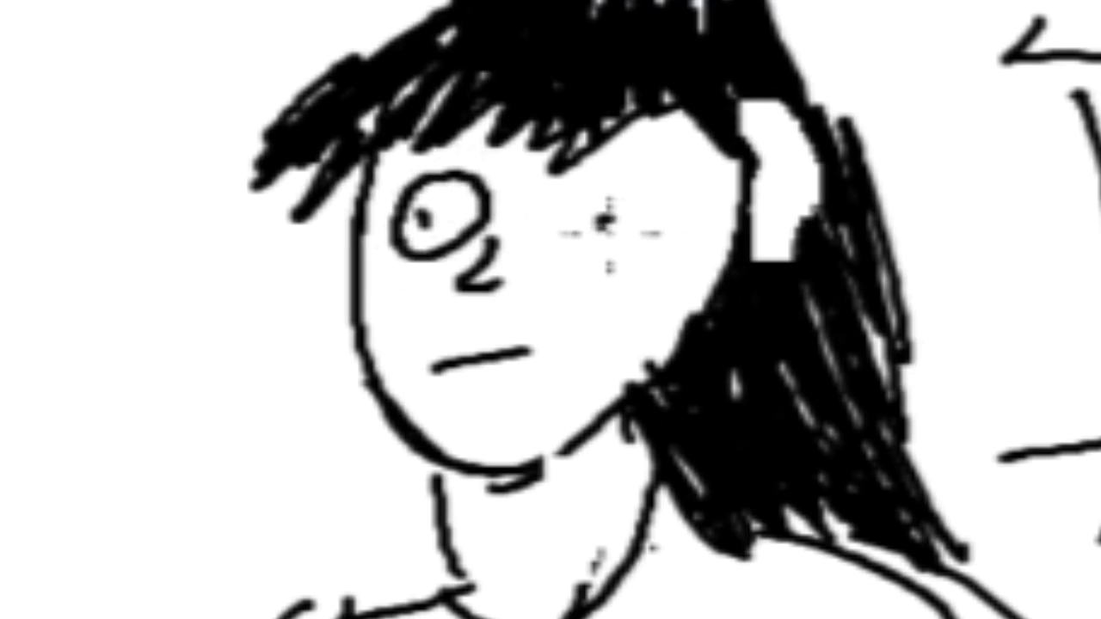
{"action": "mouse_move", "coordinate": [531, 241]}
{"action": "left_mouse_down"}
{"action": "mouse_move", "coordinate": [572, 166]}
{"action": "mouse_move", "coordinate": [647, 202]}
{"action": "mouse_move", "coordinate": [542, 250]}
{"action": "left_mouse_up"}
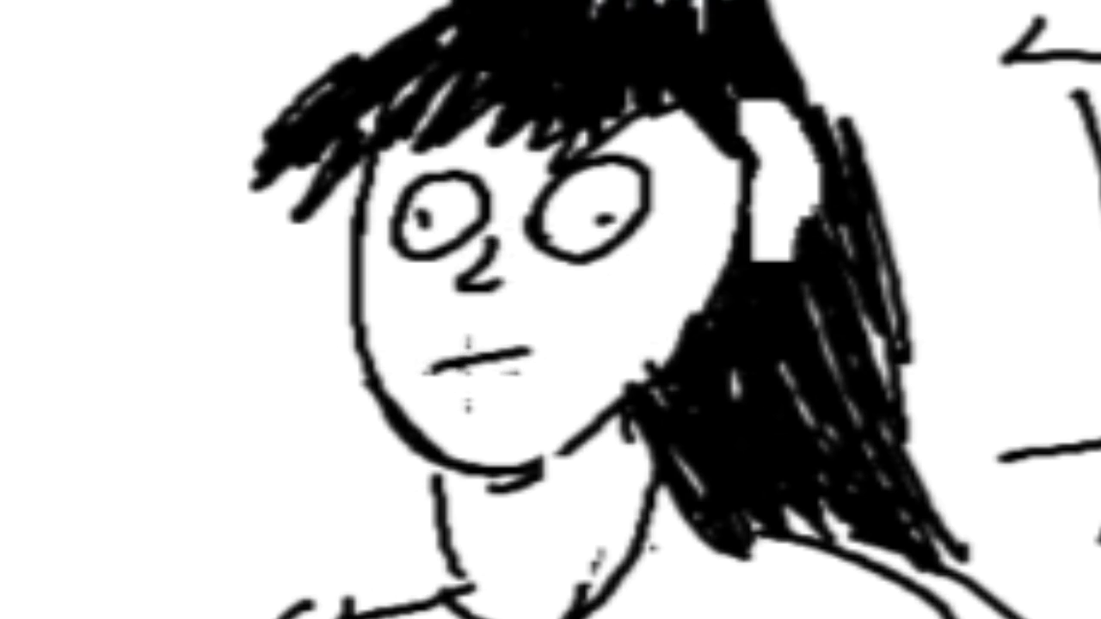
Add a small round opening at one end of Dva's mouth and replace the eye nearest the nose's outer side with a ">"-shaped wink
{"action": "mouse_move", "coordinate": [493, 361]}
{"action": "left_mouse_down"}
{"action": "mouse_move", "coordinate": [557, 382]}
{"action": "mouse_move", "coordinate": [551, 350]}
{"action": "mouse_move", "coordinate": [522, 351]}
{"action": "mouse_move", "coordinate": [566, 371]}
{"action": "mouse_move", "coordinate": [529, 362]}
{"action": "left_mouse_up"}
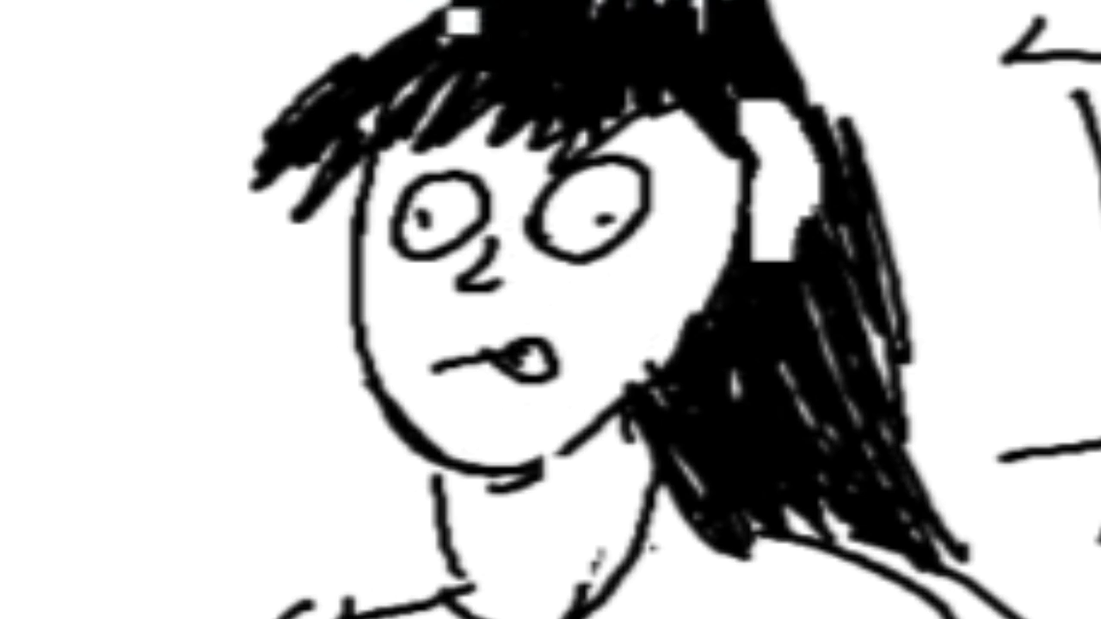
{"action": "mouse_move", "coordinate": [411, 184]}
{"action": "left_mouse_down"}
{"action": "mouse_move", "coordinate": [398, 245]}
{"action": "mouse_move", "coordinate": [415, 159]}
{"action": "mouse_move", "coordinate": [467, 217]}
{"action": "mouse_move", "coordinate": [464, 208]}
{"action": "mouse_move", "coordinate": [463, 229]}
{"action": "mouse_move", "coordinate": [434, 233]}
{"action": "mouse_move", "coordinate": [482, 222]}
{"action": "left_mouse_up"}
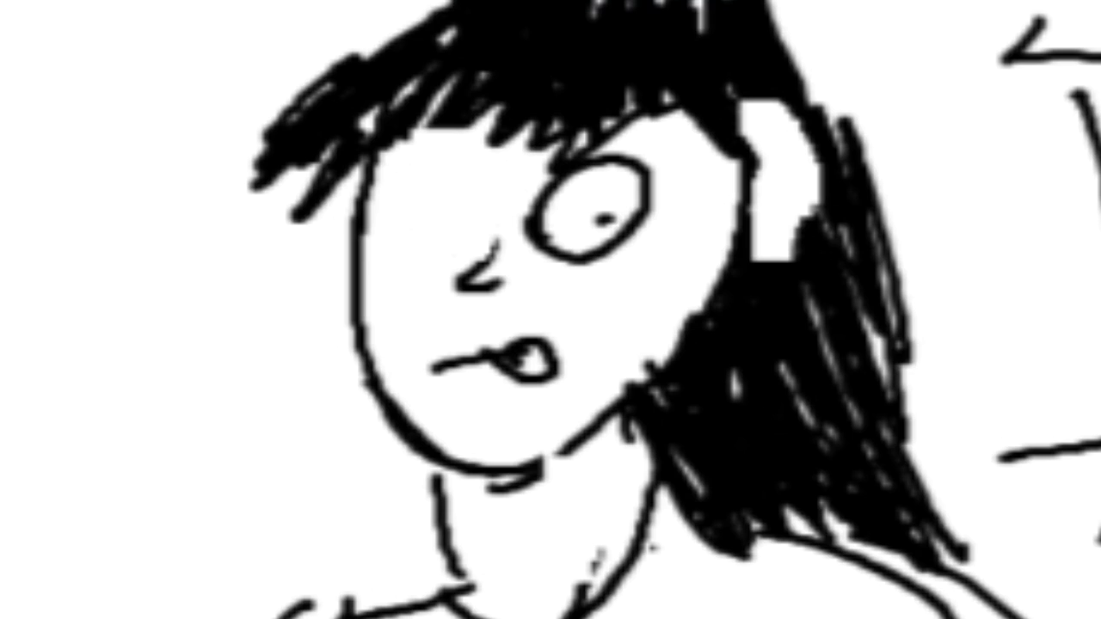
{"action": "mouse_move", "coordinate": [399, 259]}
{"action": "left_mouse_down"}
{"action": "mouse_move", "coordinate": [475, 231]}
{"action": "mouse_move", "coordinate": [415, 207]}
{"action": "left_mouse_up"}
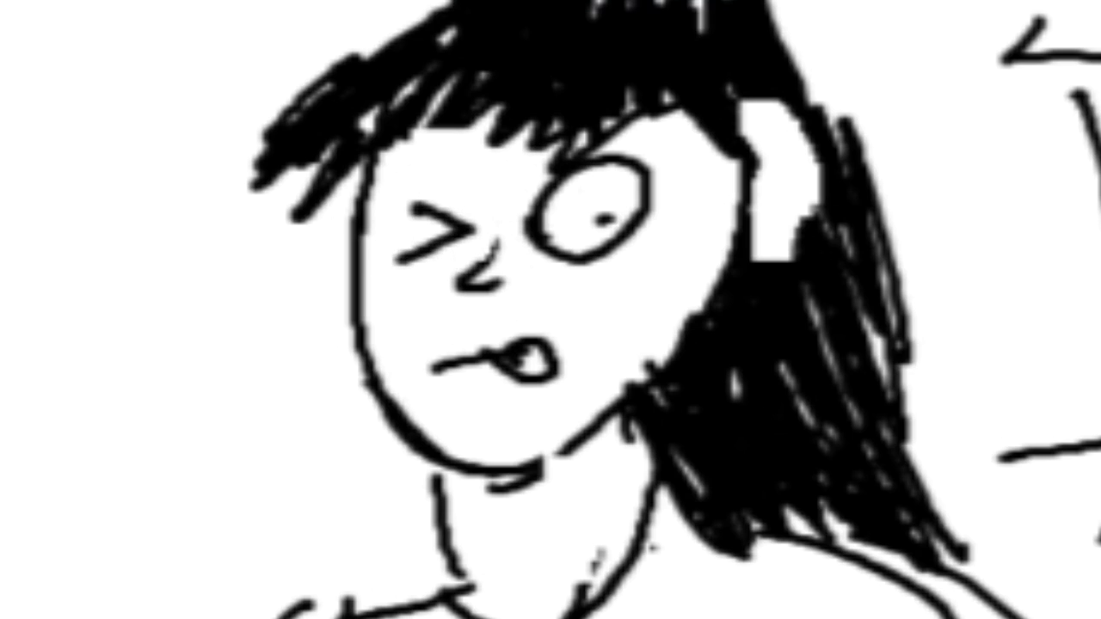
{"action": "mouse_move", "coordinate": [472, 243]}
{"action": "left_mouse_down"}
{"action": "mouse_move", "coordinate": [442, 288]}
{"action": "mouse_move", "coordinate": [421, 268]}
{"action": "mouse_move", "coordinate": [398, 304]}
{"action": "mouse_move", "coordinate": [412, 247]}
{"action": "mouse_move", "coordinate": [430, 441]}
{"action": "left_mouse_up"}
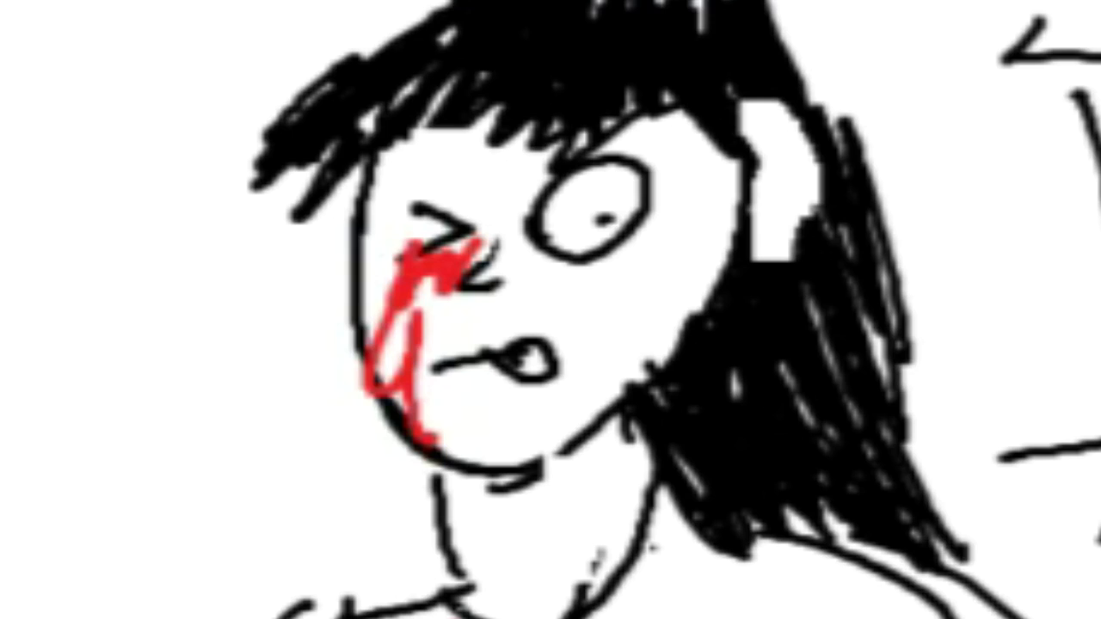
{"action": "key", "text": "ctrl+z"}
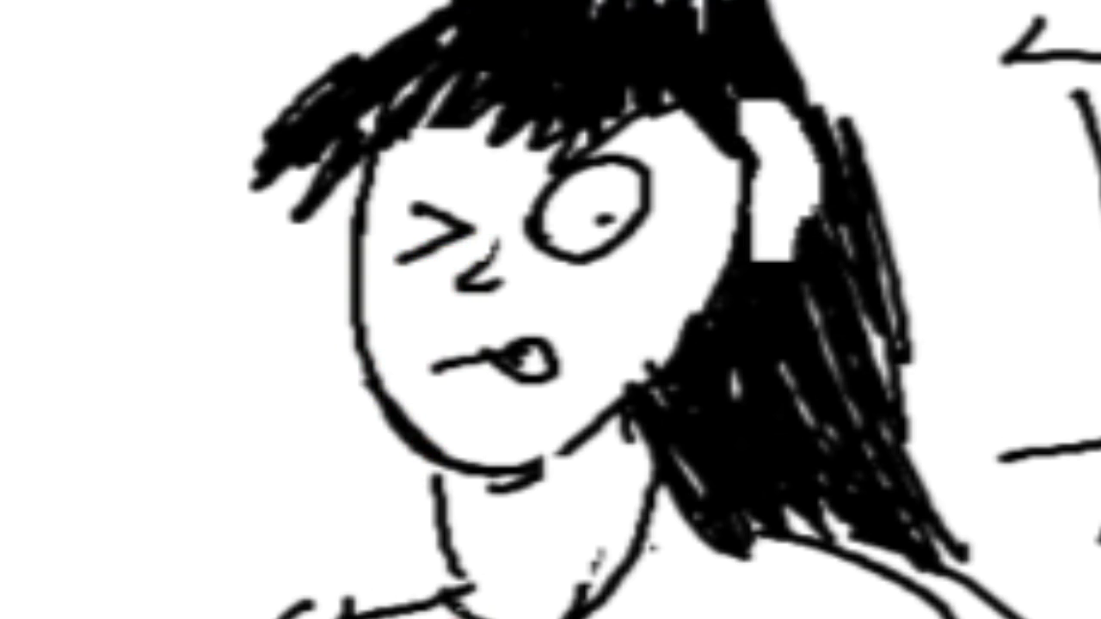
{"action": "key", "text": "ctrl+z"}
{"action": "key", "text": "ctrl+z"}
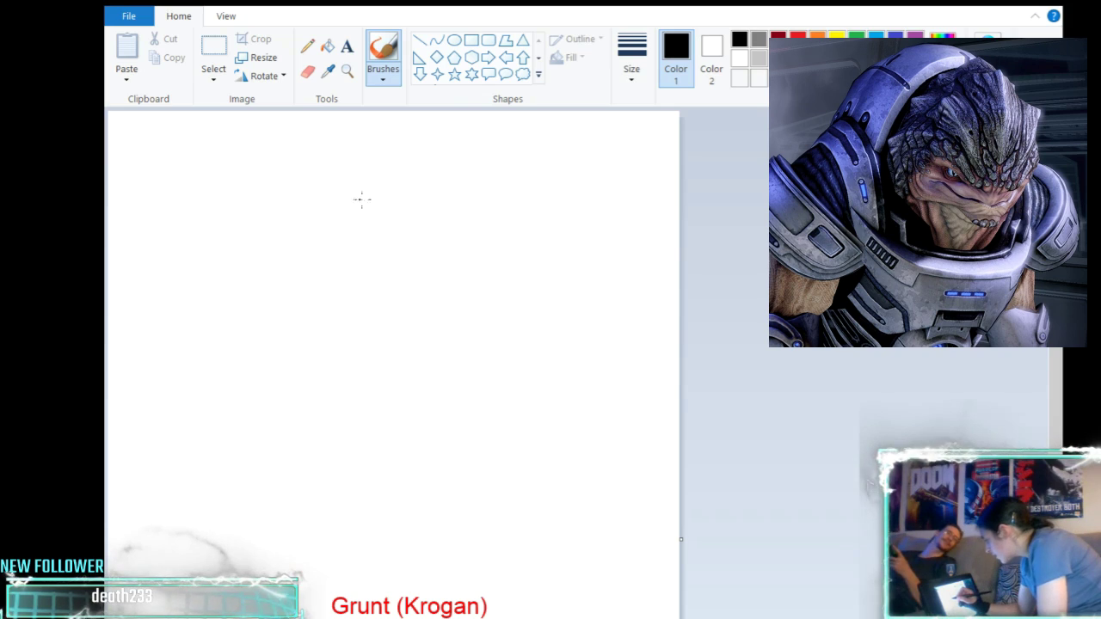
Draw Grunt's oval head with a boxy neck below it and erase the overlapping lines inside the neck
{"action": "mouse_move", "coordinate": [389, 159]}
{"action": "left_mouse_down"}
{"action": "mouse_move", "coordinate": [344, 183]}
{"action": "mouse_move", "coordinate": [342, 244]}
{"action": "mouse_move", "coordinate": [381, 258]}
{"action": "mouse_move", "coordinate": [419, 217]}
{"action": "mouse_move", "coordinate": [389, 151]}
{"action": "left_mouse_up"}
{"action": "mouse_move", "coordinate": [350, 264]}
{"action": "left_mouse_down"}
{"action": "mouse_move", "coordinate": [351, 235]}
{"action": "mouse_move", "coordinate": [402, 232]}
{"action": "mouse_move", "coordinate": [394, 269]}
{"action": "mouse_move", "coordinate": [349, 263]}
{"action": "left_mouse_up"}
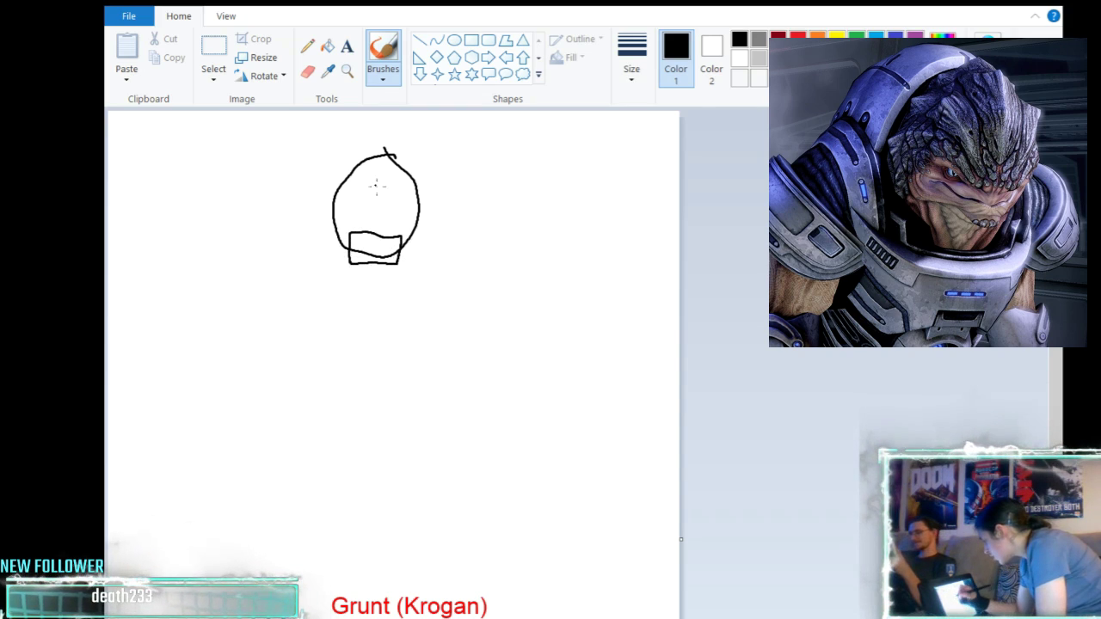
{"action": "left_click", "coordinate": [312, 74]}
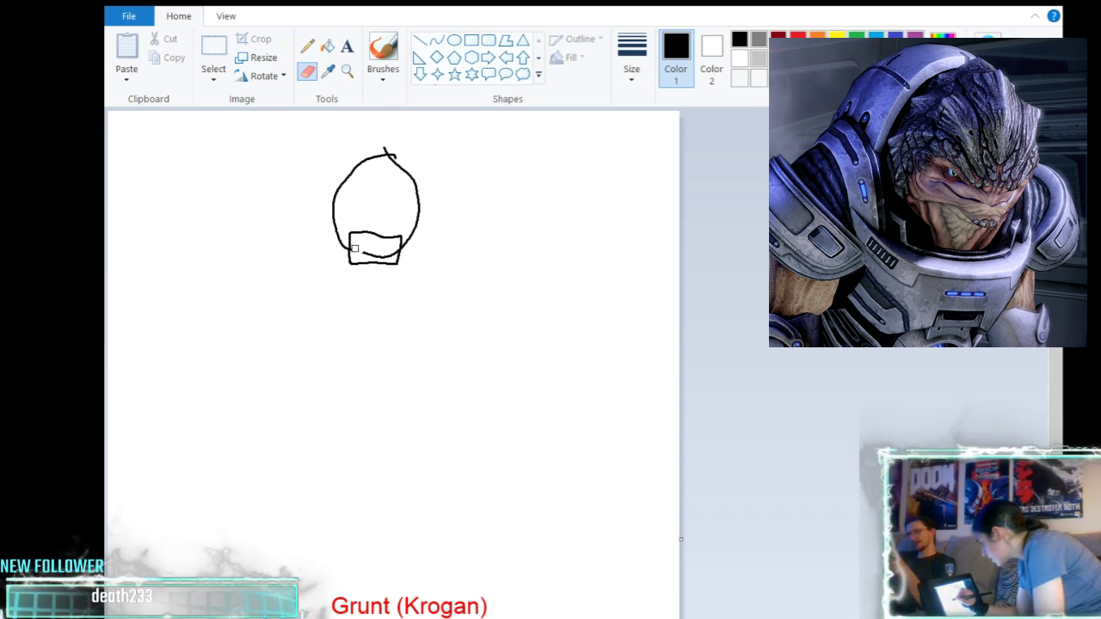
{"action": "mouse_move", "coordinate": [354, 247]}
{"action": "left_mouse_down"}
{"action": "mouse_move", "coordinate": [396, 251]}
{"action": "mouse_move", "coordinate": [356, 231]}
{"action": "mouse_move", "coordinate": [396, 239]}
{"action": "left_mouse_up"}
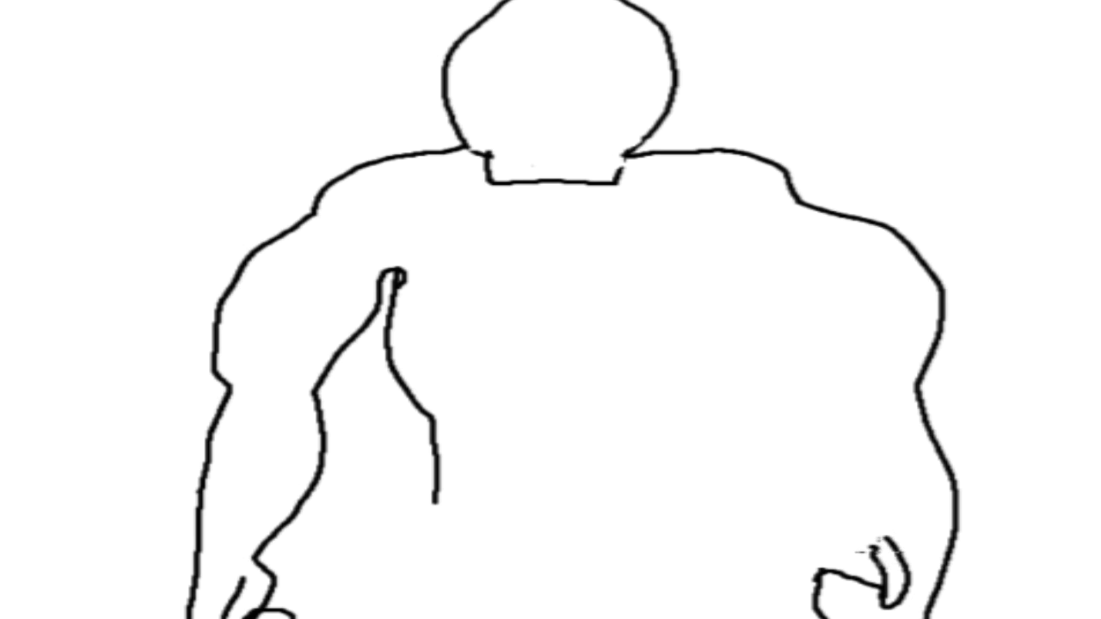
Draw the wavy inner contour of Grunt's right-hand arm from hand to armpit, plus the adjoining side of the torso
{"action": "mouse_move", "coordinate": [858, 528]}
{"action": "left_mouse_down"}
{"action": "mouse_move", "coordinate": [870, 442]}
{"action": "mouse_move", "coordinate": [787, 353]}
{"action": "mouse_move", "coordinate": [749, 277]}
{"action": "mouse_move", "coordinate": [701, 245]}
{"action": "left_mouse_up"}
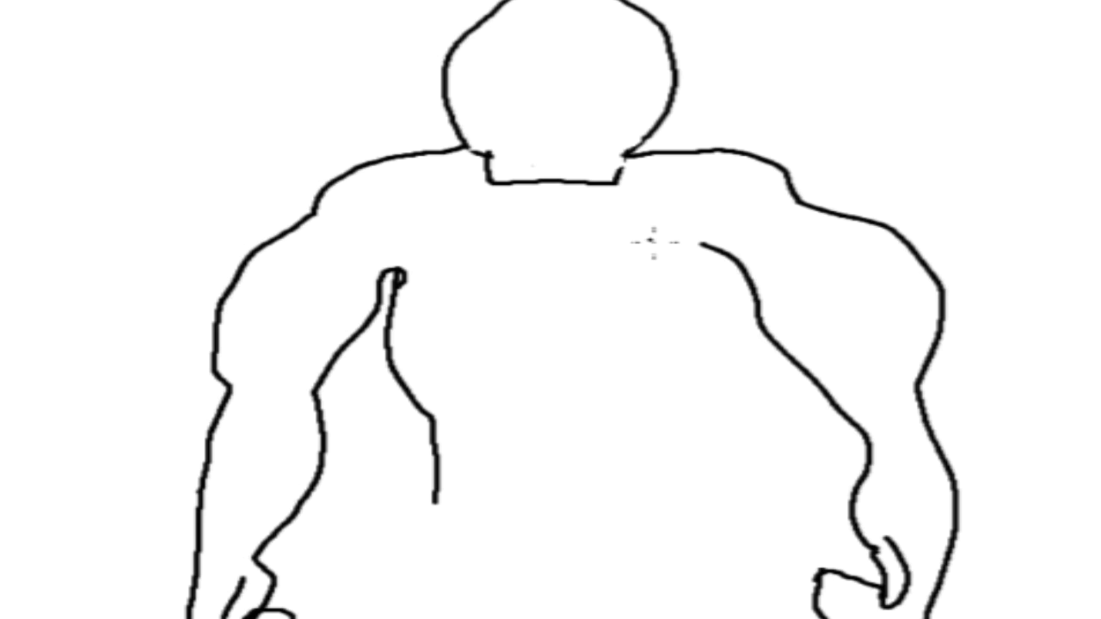
{"action": "key", "text": "ctrl+z"}
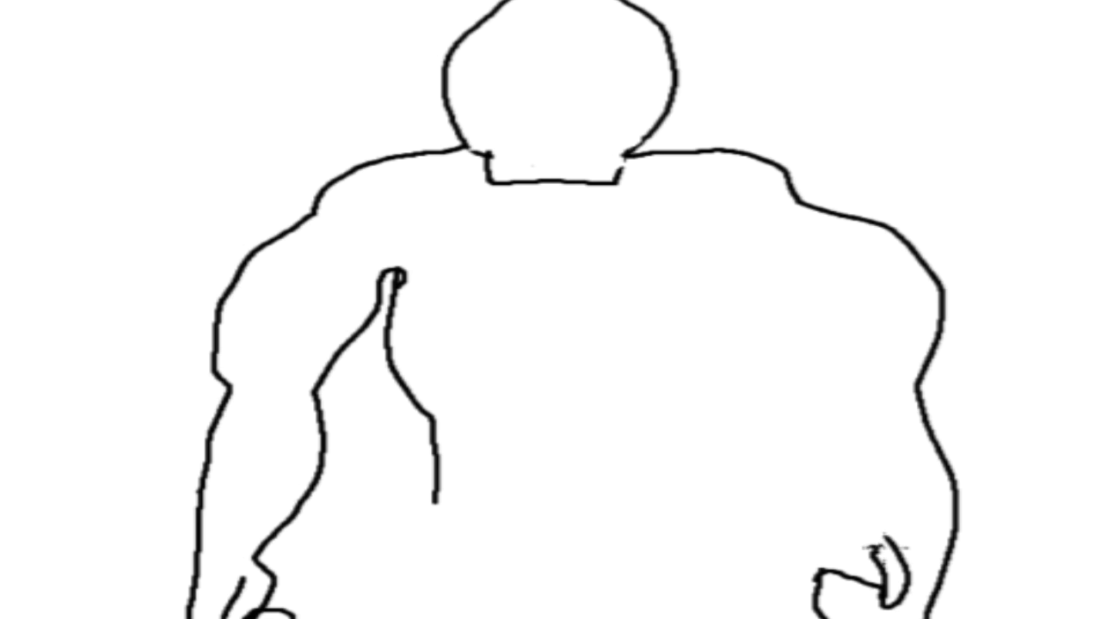
{"action": "mouse_move", "coordinate": [876, 556]}
{"action": "left_mouse_down"}
{"action": "mouse_move", "coordinate": [881, 499]}
{"action": "mouse_move", "coordinate": [796, 432]}
{"action": "mouse_move", "coordinate": [801, 358]}
{"action": "mouse_move", "coordinate": [734, 296]}
{"action": "mouse_move", "coordinate": [730, 251]}
{"action": "mouse_move", "coordinate": [682, 249]}
{"action": "left_mouse_up"}
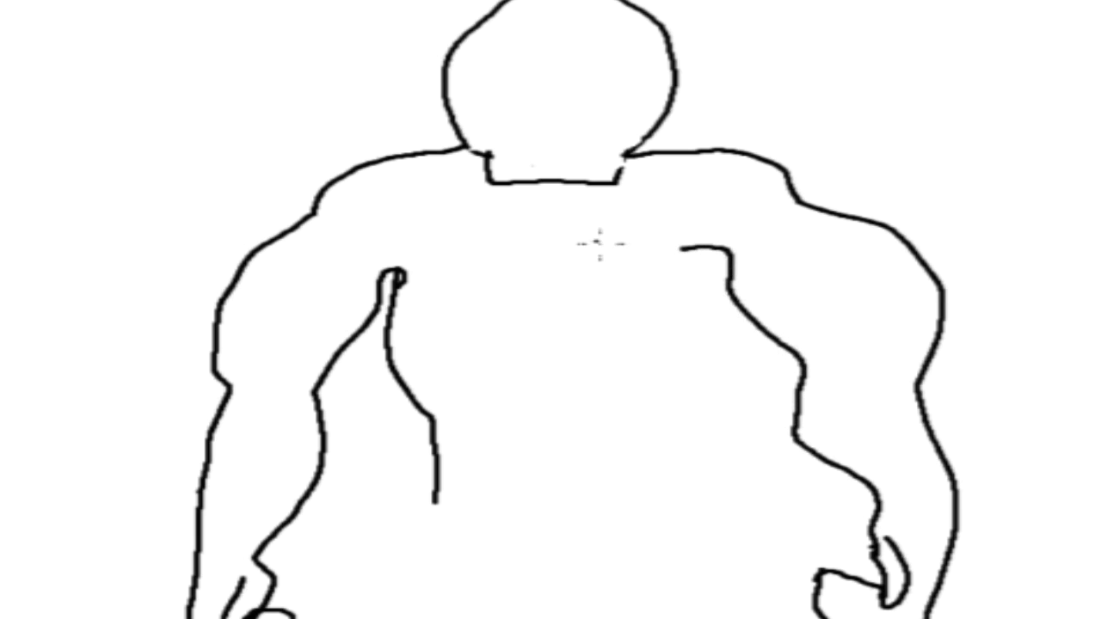
{"action": "mouse_move", "coordinate": [711, 250]}
{"action": "left_mouse_down"}
{"action": "mouse_move", "coordinate": [712, 339]}
{"action": "mouse_move", "coordinate": [700, 379]}
{"action": "mouse_move", "coordinate": [685, 406]}
{"action": "mouse_move", "coordinate": [630, 436]}
{"action": "mouse_move", "coordinate": [616, 503]}
{"action": "left_mouse_up"}
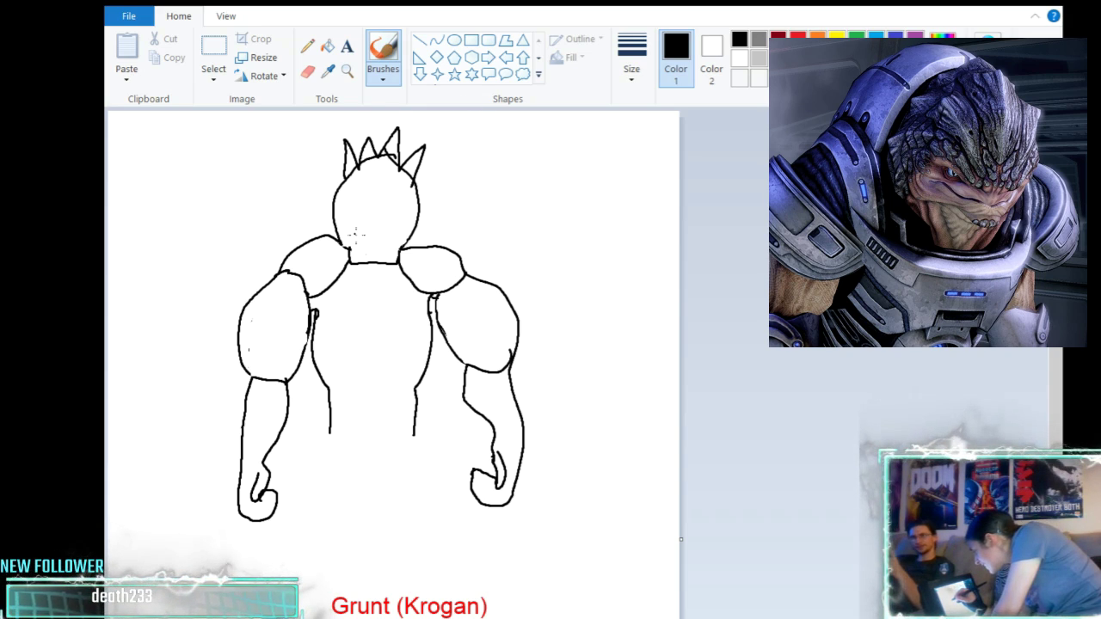
Draw a wide jagged mouth across the lower part of Grunt's head and add pointed teeth inside it
{"action": "mouse_move", "coordinate": [355, 231]}
{"action": "left_mouse_down"}
{"action": "mouse_move", "coordinate": [407, 224]}
{"action": "mouse_move", "coordinate": [402, 215]}
{"action": "mouse_move", "coordinate": [406, 231]}
{"action": "mouse_move", "coordinate": [377, 248]}
{"action": "mouse_move", "coordinate": [352, 241]}
{"action": "left_mouse_up"}
{"action": "key", "text": "ctrl+z"}
{"action": "key", "text": "ctrl+z"}
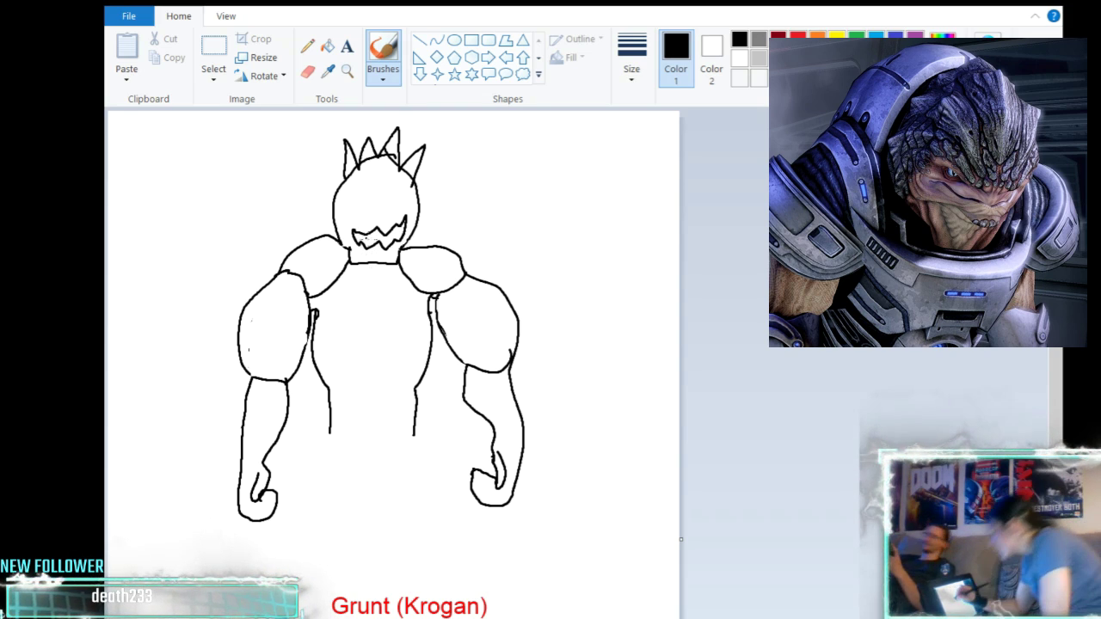
{"action": "mouse_move", "coordinate": [369, 227]}
{"action": "left_mouse_down"}
{"action": "mouse_move", "coordinate": [379, 249]}
{"action": "mouse_move", "coordinate": [389, 227]}
{"action": "mouse_move", "coordinate": [384, 248]}
{"action": "mouse_move", "coordinate": [396, 237]}
{"action": "left_mouse_up"}
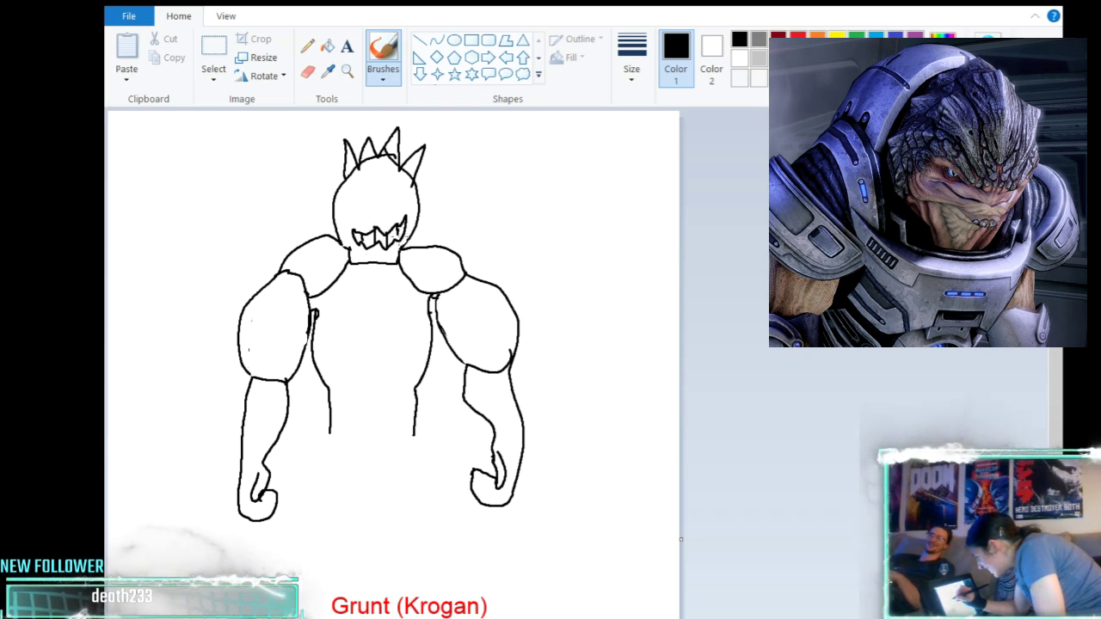